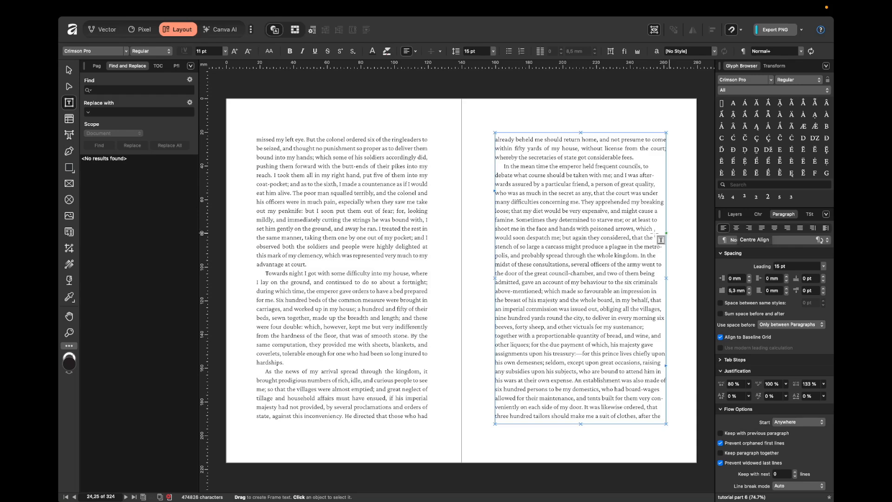
- Try centre alignment on the body paragraph running across the spread, and undo it
click(737, 228)
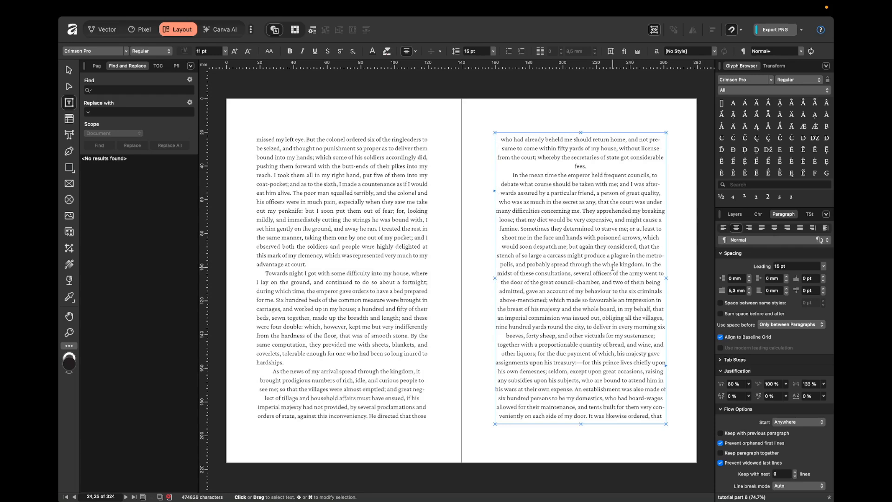
key(super+z)
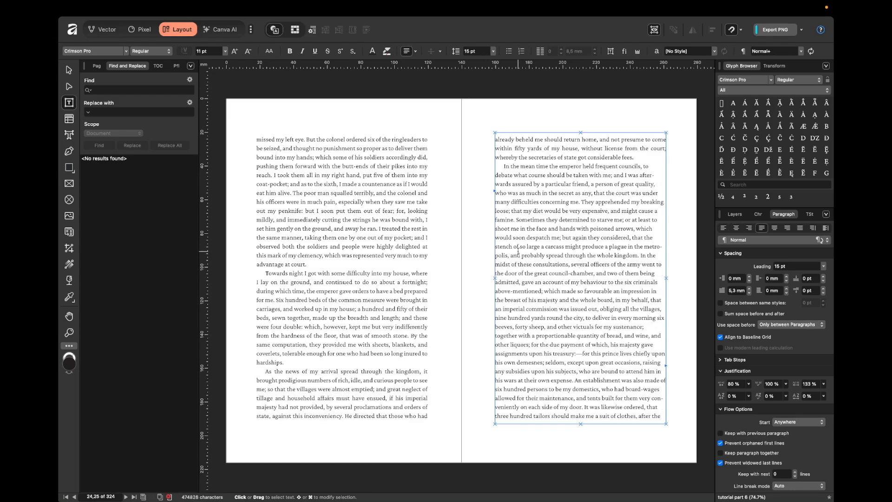
- On the chapter's last page, duplicate the text from "I had as I before observed" to "some other little conveniences" as a separate paragraph below
scroll(472, 256, down, 10)
scroll(471, 255, down, 10)
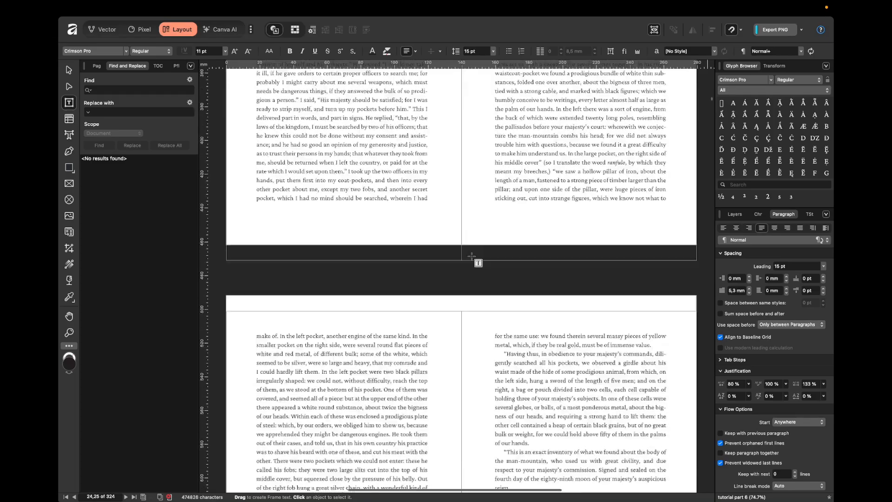
scroll(472, 255, down, 10)
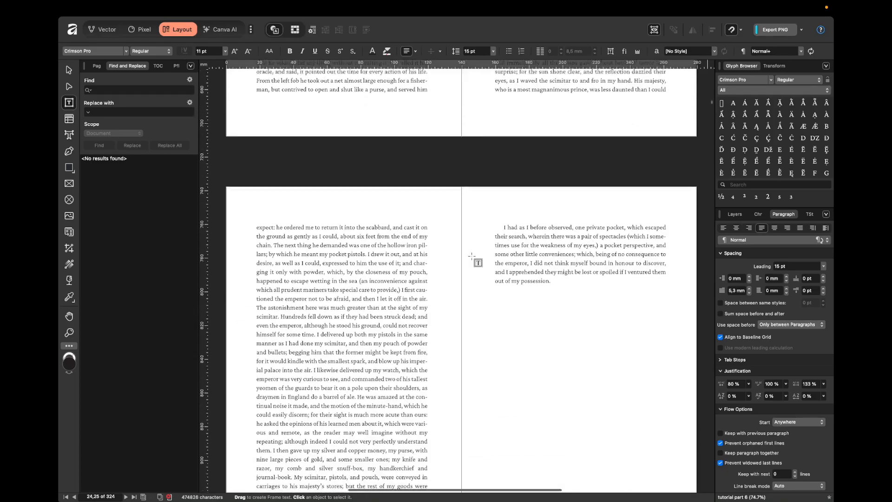
scroll(541, 264, up, 3)
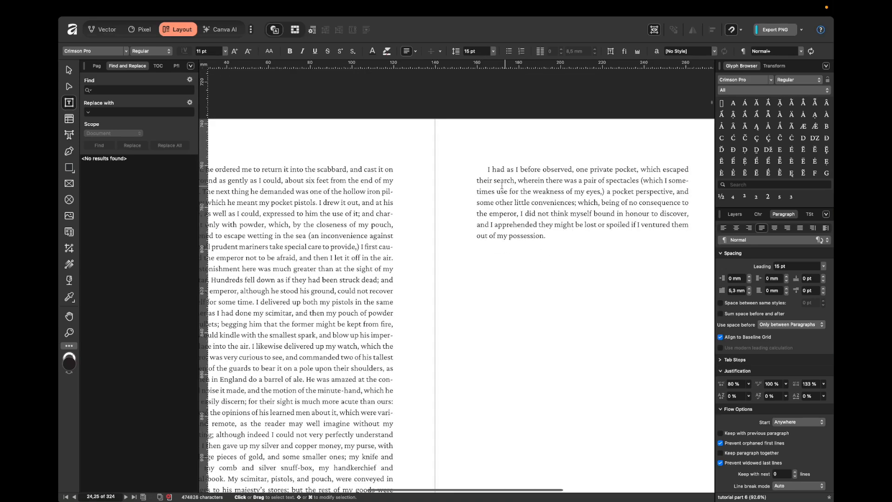
drag(488, 170, 575, 201)
click(598, 254)
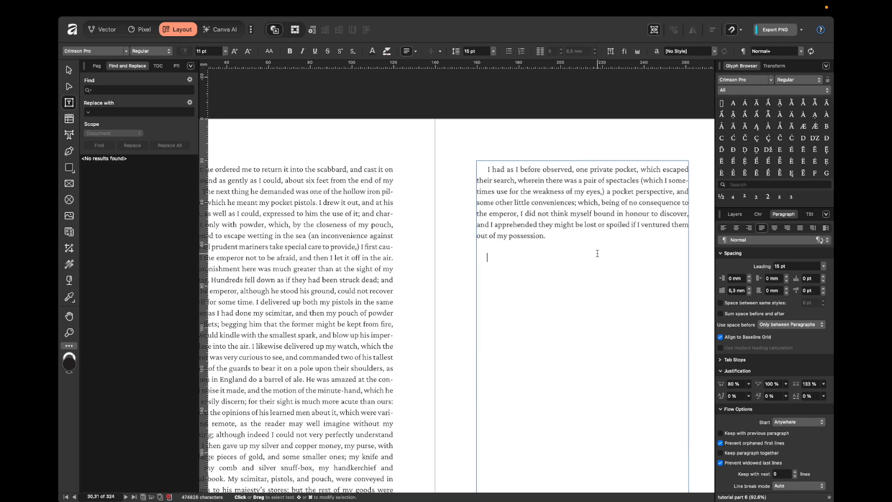
text(I had as I before observed, one private pocket, which escaped their search, wherein there was a pair of spectacles (which I sometimes use for the weakness of my eyes,) a pocket perspective, and some other little conveniences)
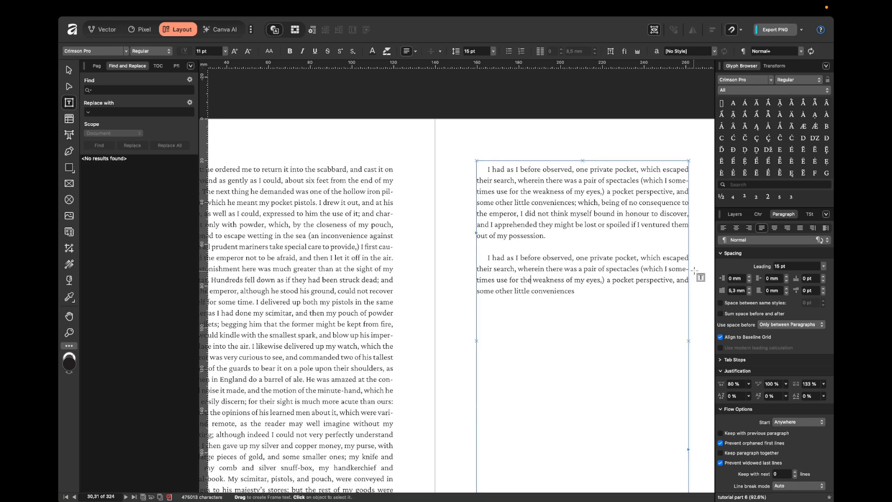
- Centre-align the duplicated paragraph and end it with a full stop
click(736, 229)
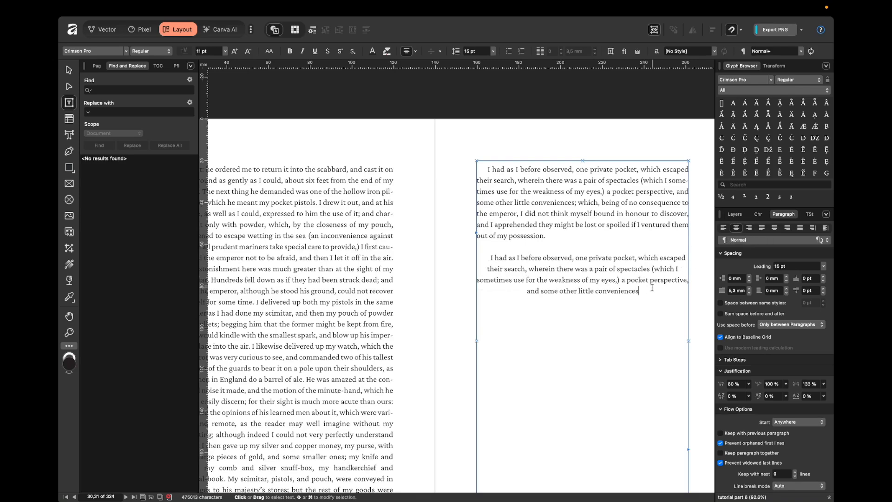
text(.)
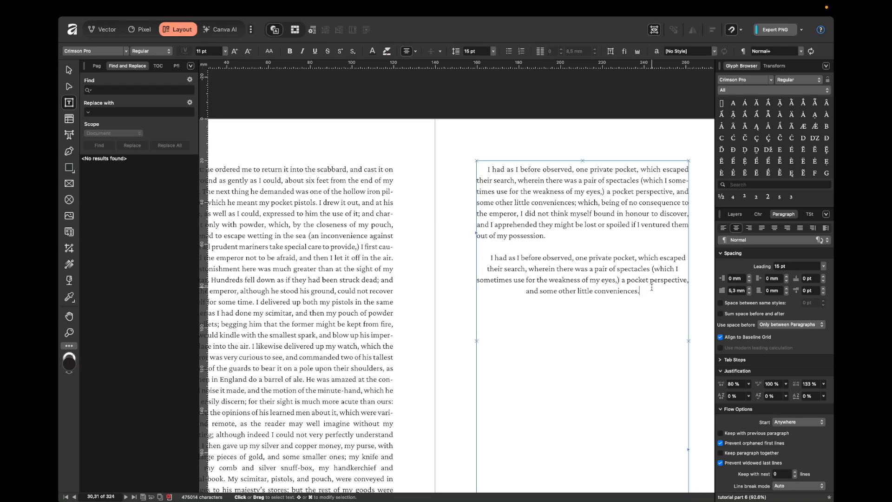
- Set the centred paragraph's first-line indent to 0 mm
click(568, 246)
click(516, 258)
click(733, 290)
text(0)
key(Return)
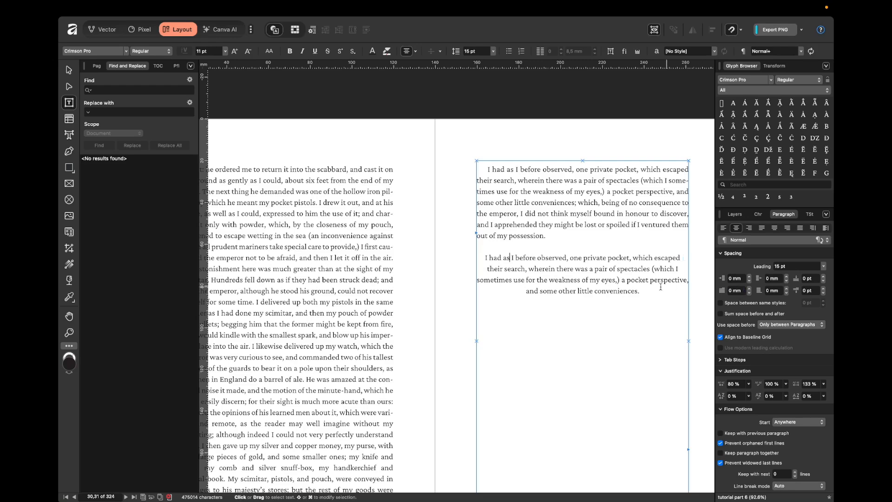
click(693, 272)
scroll(694, 272, down, 2)
scroll(694, 273, right, 2)
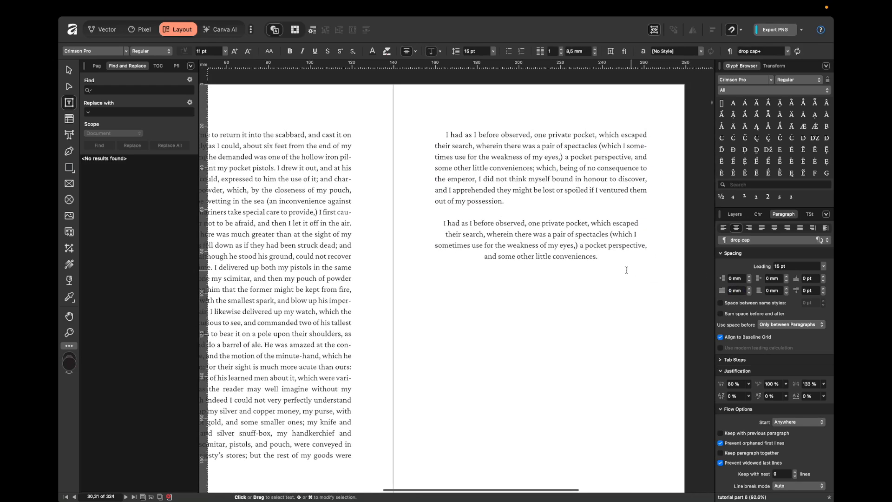
click(534, 234)
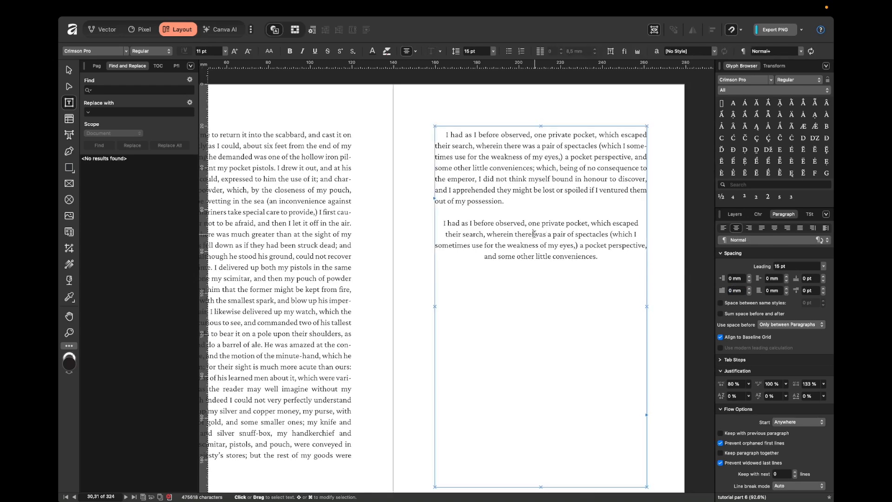
click(669, 234)
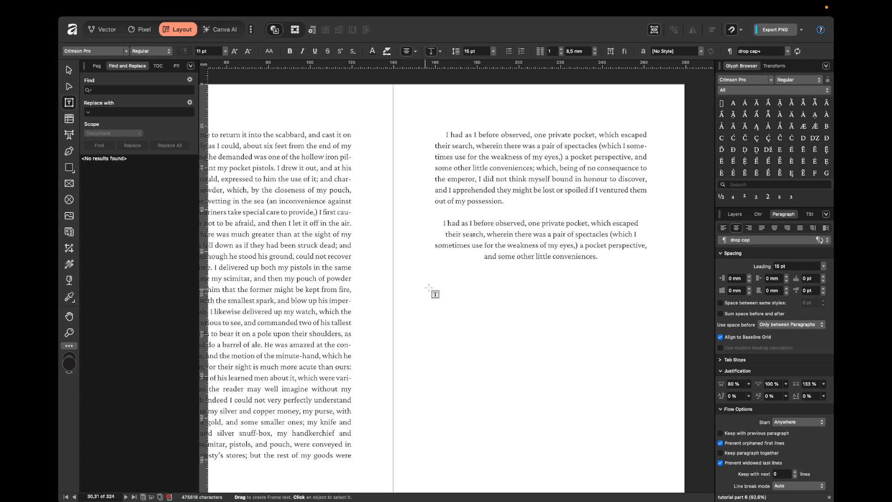
- Insert manual line breaks in the centred paragraph after "one private pocket,", "there was a pair of" and "my eyes,)"
click(594, 223)
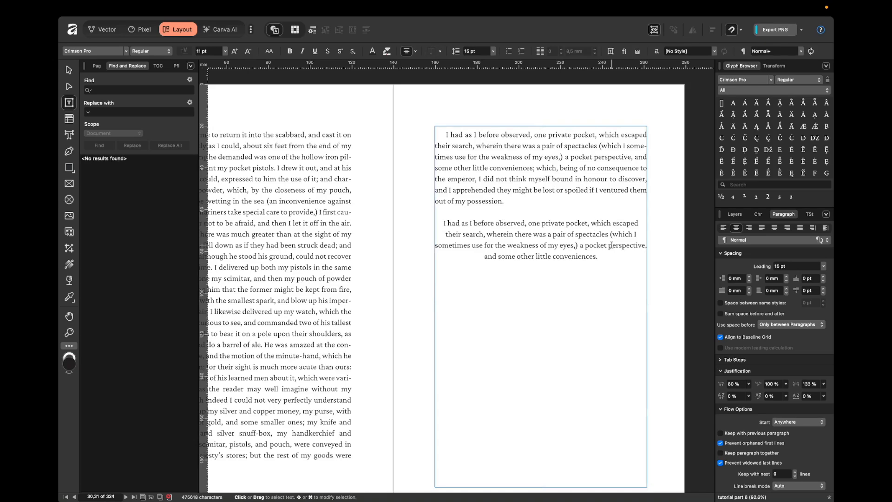
key(Return)
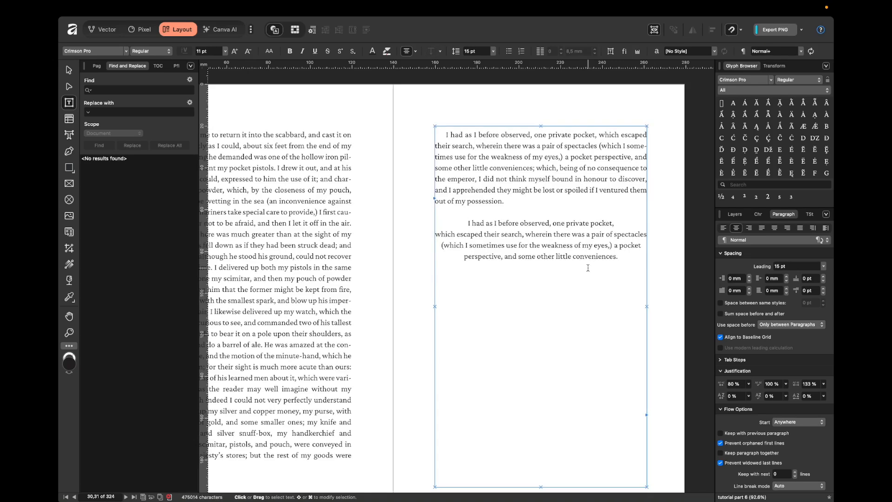
click(616, 235)
key(Return)
click(641, 246)
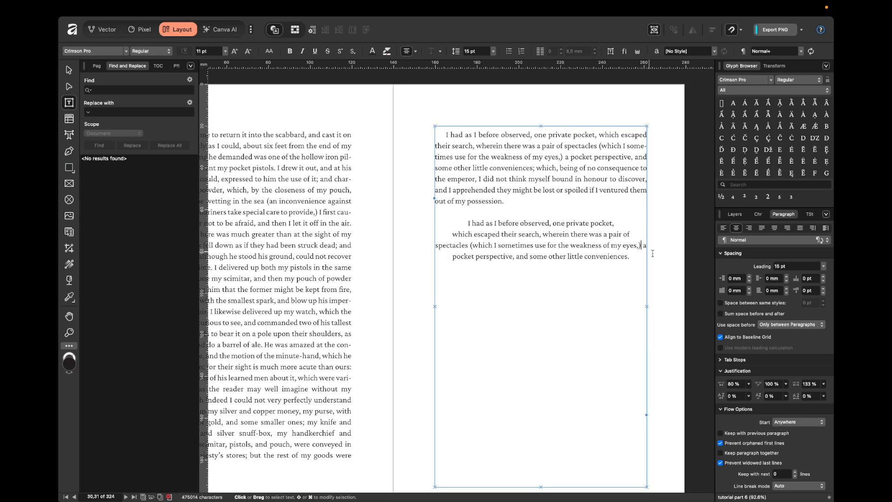
key(Return)
key(Escape)
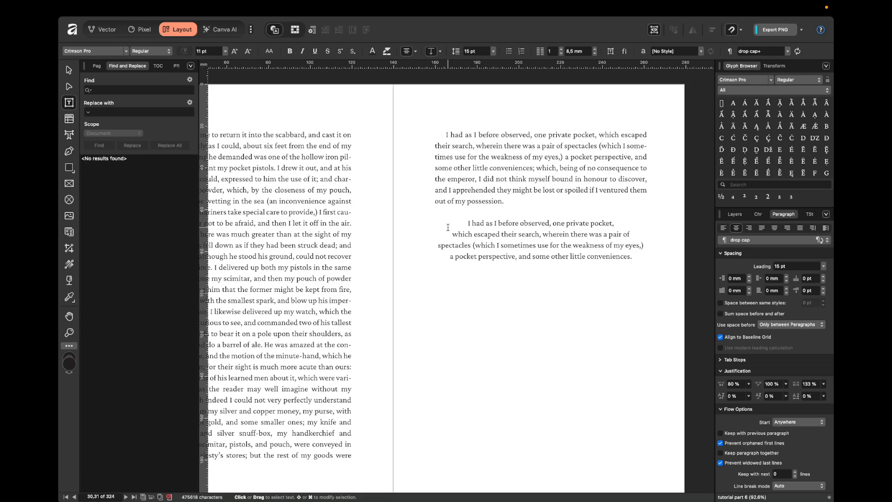
- Undo the manual line breaks in the centred paragraph and delete that paragraph
key(super+z)
key(super+z)
key(super+z)
key(super+z)
key(Escape)
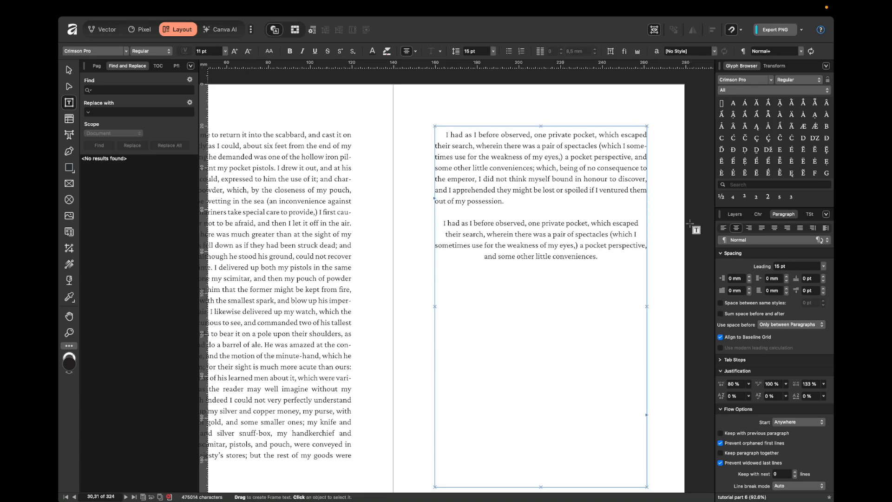
click(690, 224)
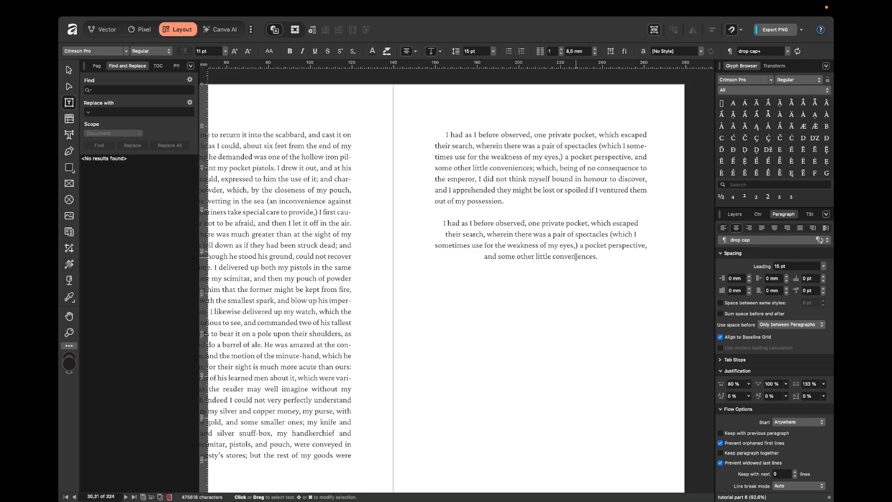
triple_click(527, 221)
key(BackSpace)
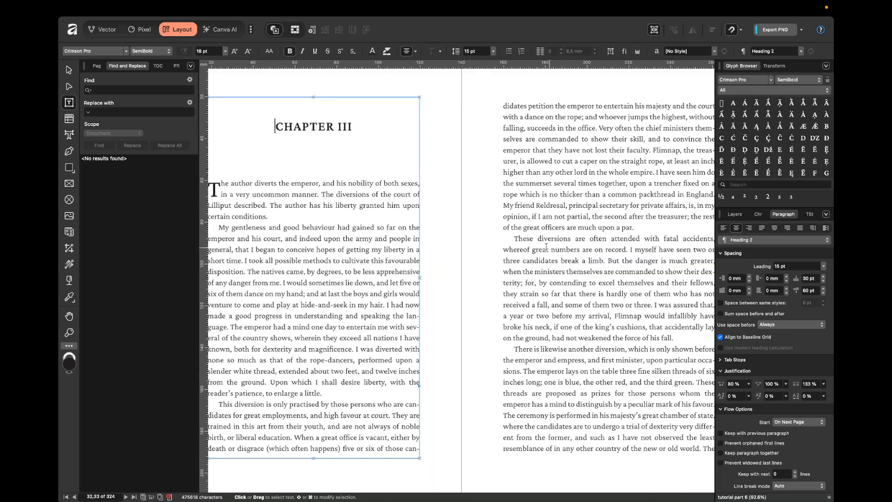
- Right-align the paragraph beginning "Having thus, in obedience to your majesty's commands" on the earlier spread
scroll(573, 216, up, 7)
scroll(573, 216, up, 10)
scroll(574, 216, right, 5)
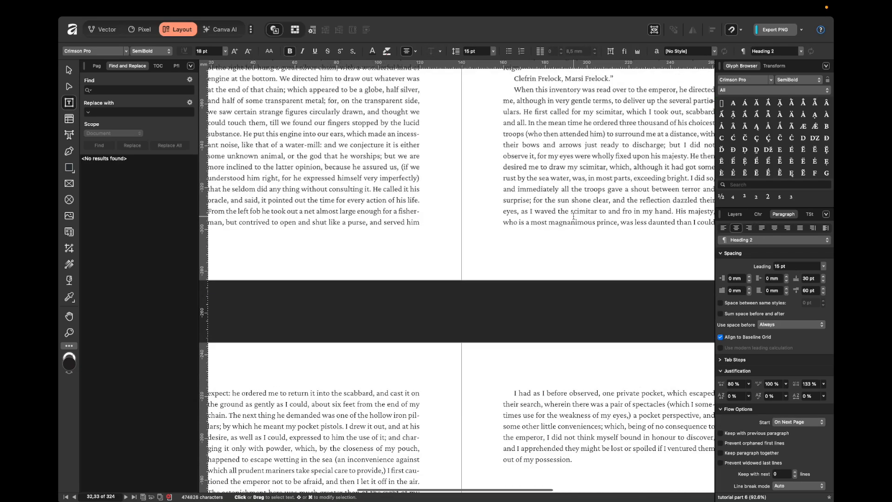
scroll(573, 216, down, 1)
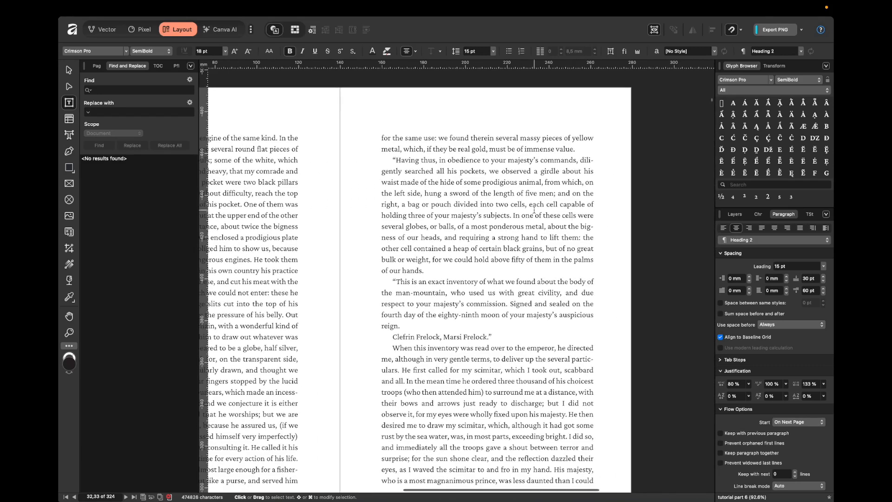
click(494, 203)
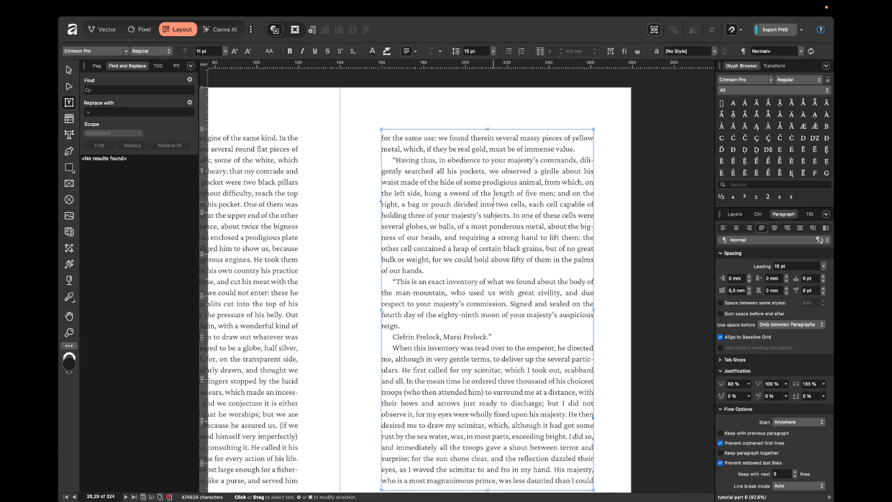
click(750, 230)
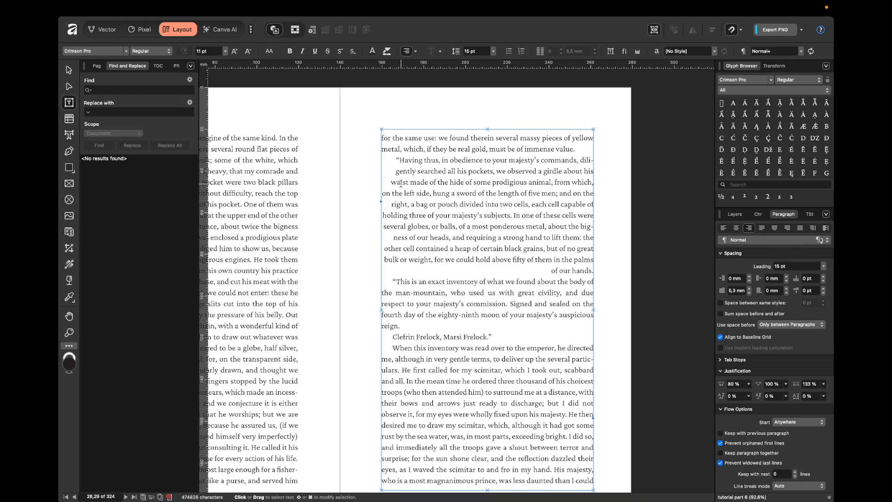
- Try Justify Left, Justify Centre, Justify Right and Justify All in turn on the "Having thus" paragraph
click(762, 230)
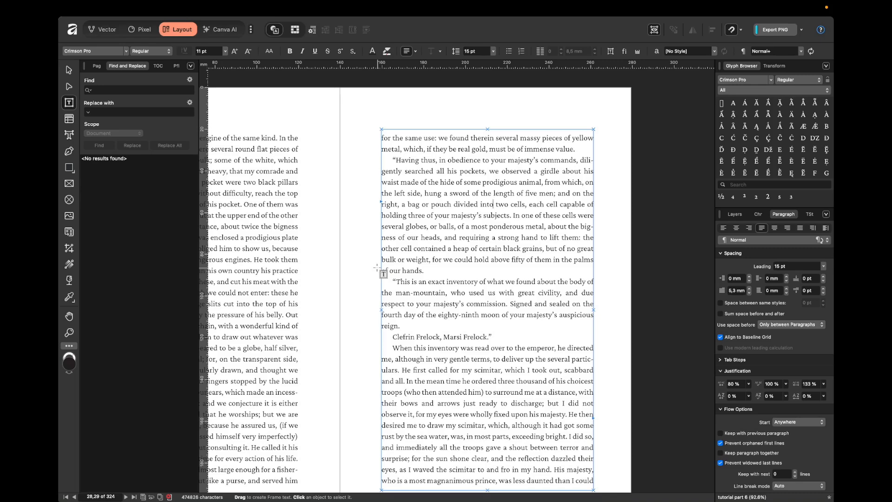
click(775, 229)
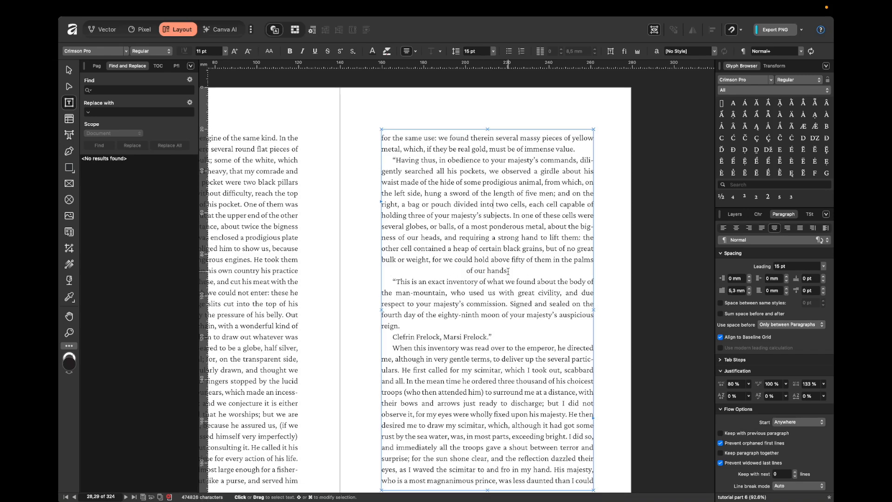
click(788, 228)
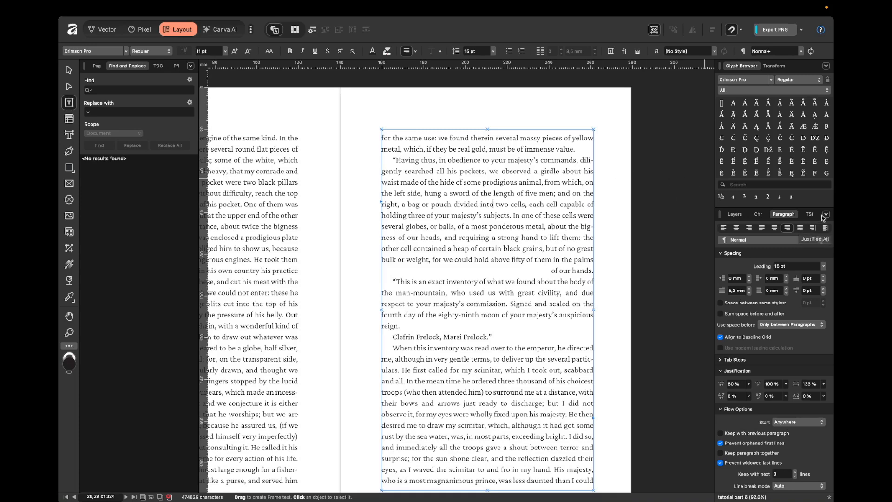
click(802, 229)
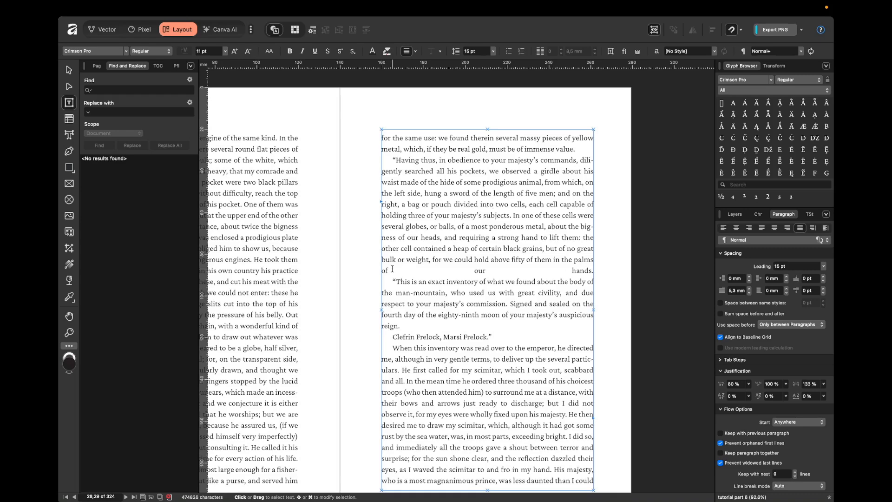
- Align the "Having thus" paragraph and the long paragraph on the facing left page towards the spine
click(813, 228)
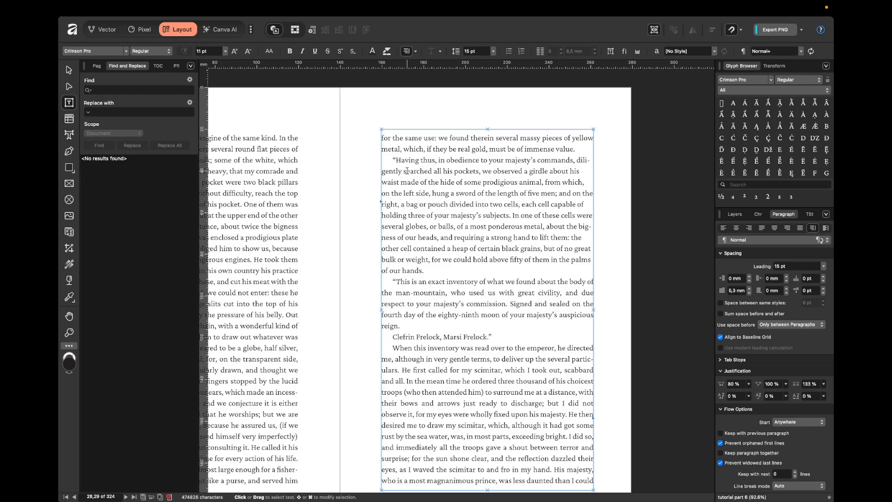
scroll(409, 173, left, 3)
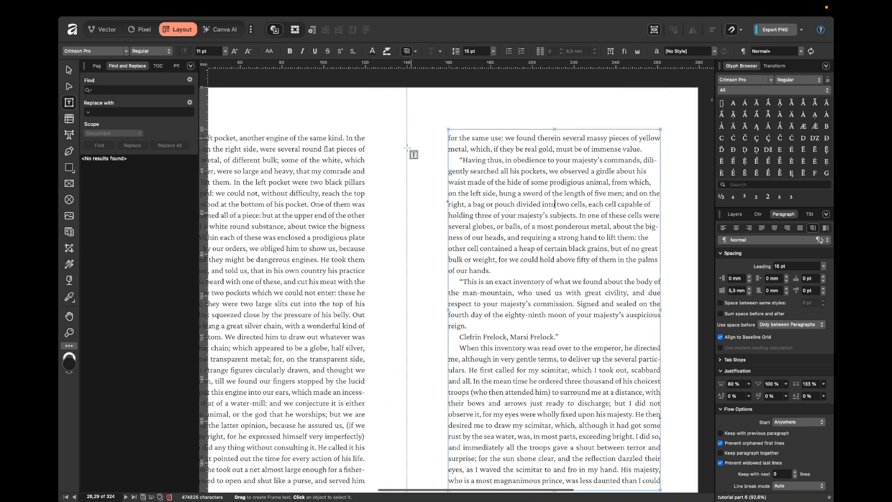
scroll(411, 175, left, 4)
scroll(501, 170, down, 4)
click(535, 168)
click(441, 172)
click(488, 170)
click(409, 177)
click(408, 175)
click(813, 228)
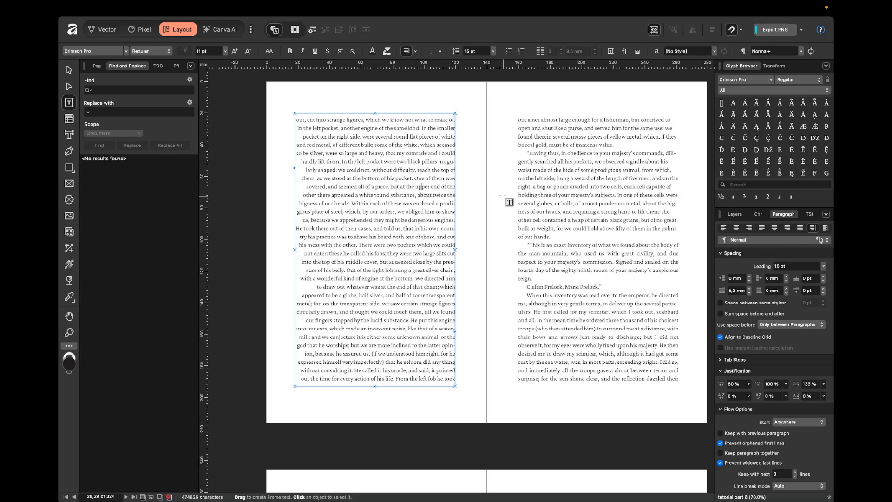
- Align the left page's long paragraph and the "Having thus" paragraph away from the spine
click(826, 228)
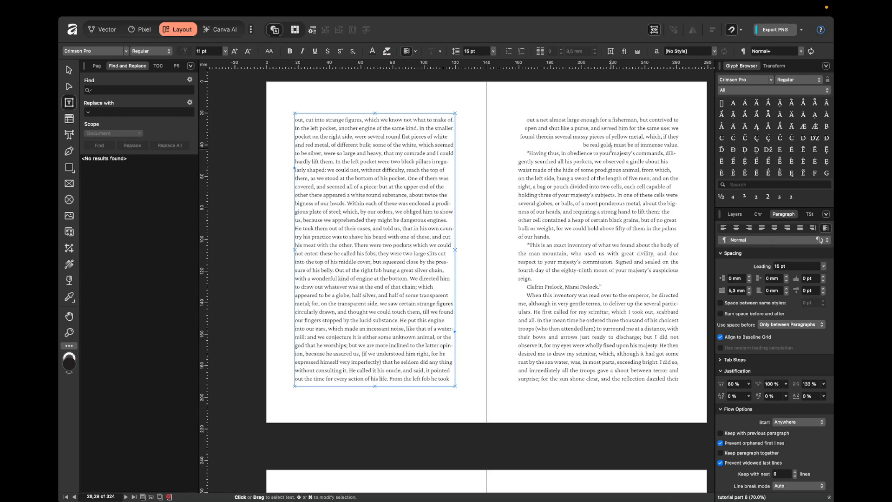
click(627, 127)
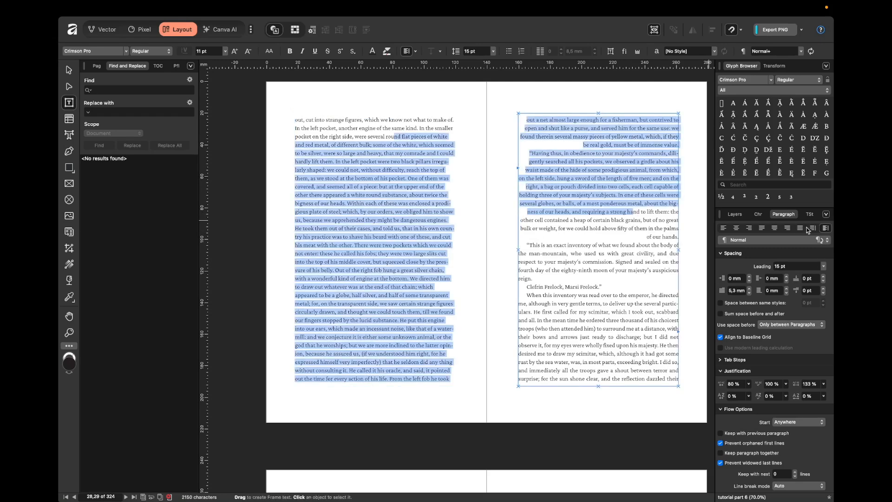
- Set the selected paragraphs across both pages to Justify Left
click(763, 228)
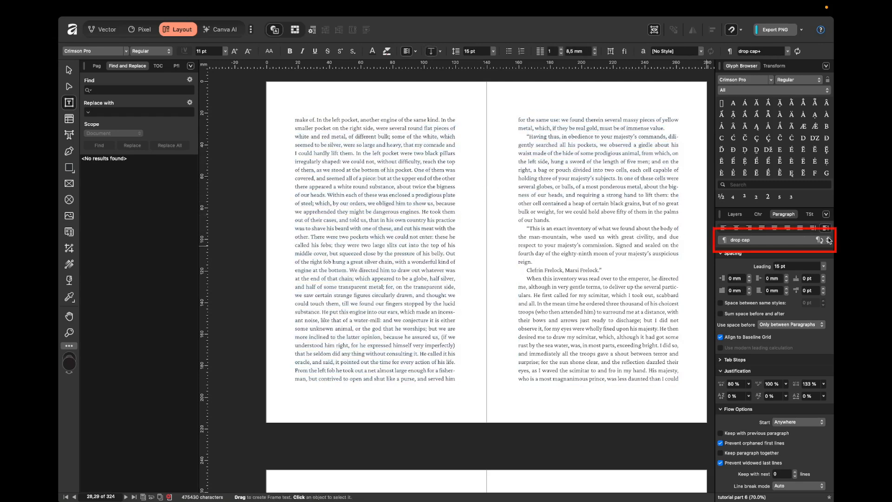
click(596, 228)
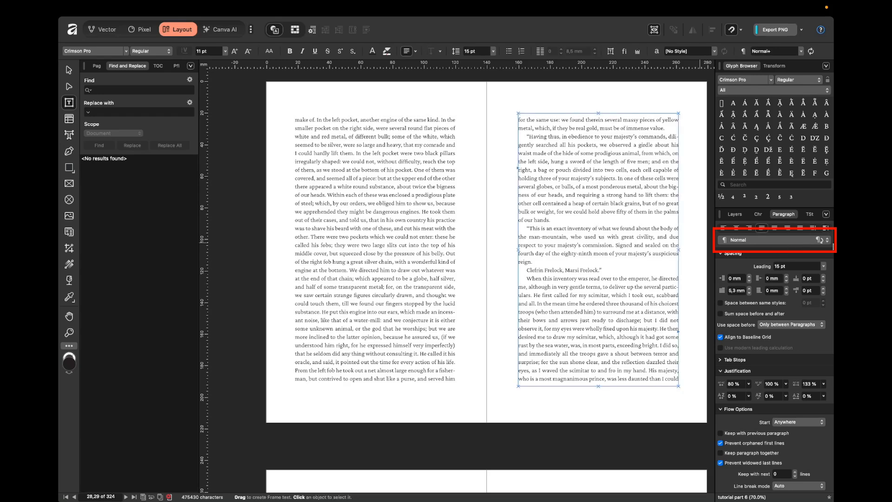
- Apply the Bullet 1 paragraph style to the "This is an exact inventory" paragraph
click(828, 239)
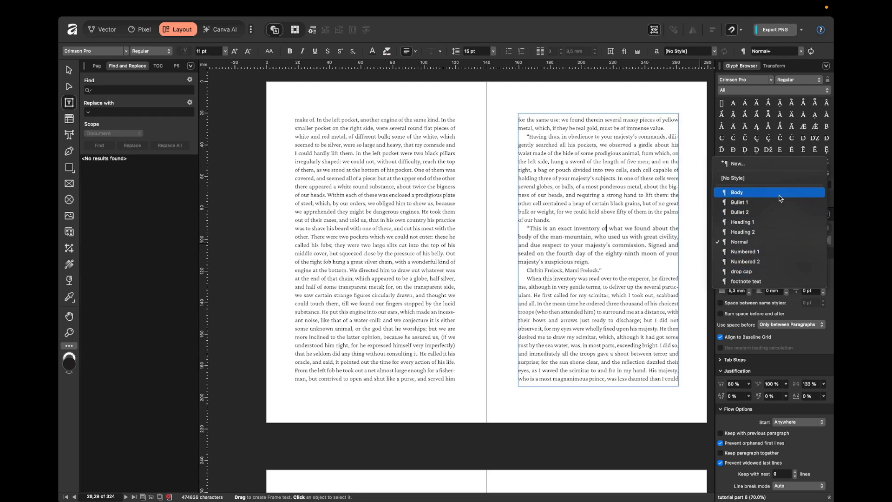
key(Escape)
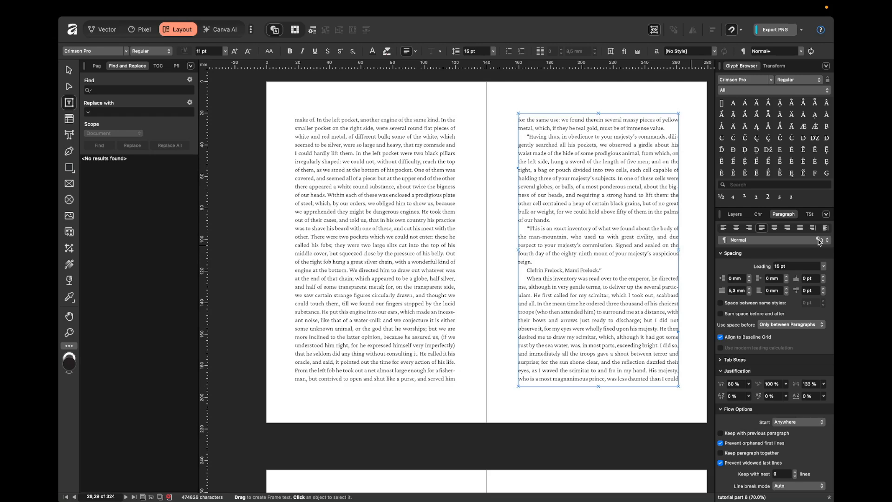
click(793, 240)
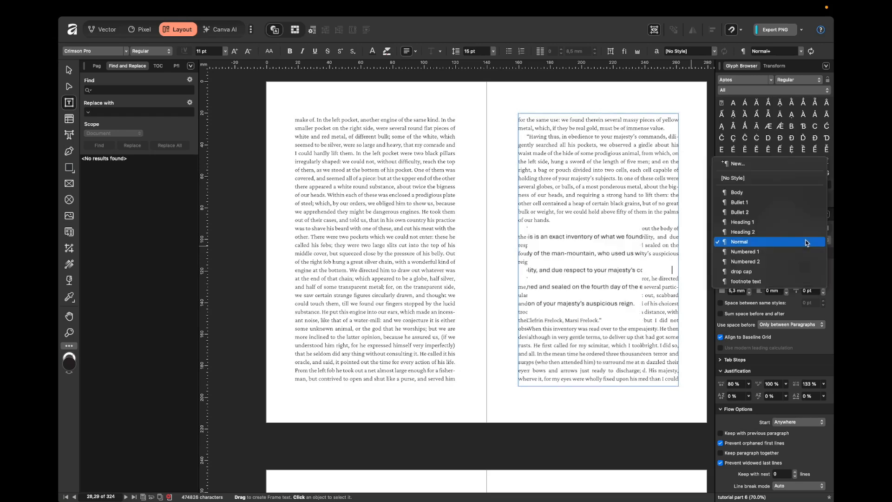
click(743, 203)
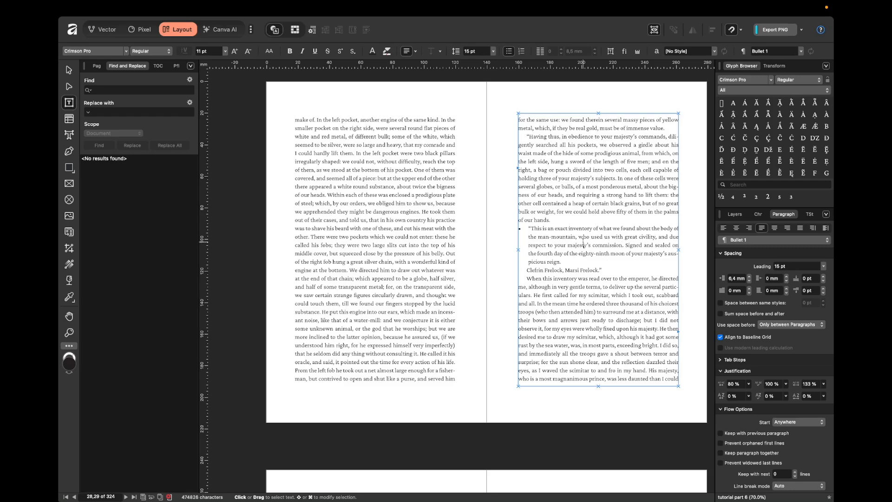
- Set the bulleted paragraph's first line indent to 30 mm and update the Bullet 1 style with this change
click(743, 291)
text(10)
key(Return)
key(shift+Up)
key(shift+Up)
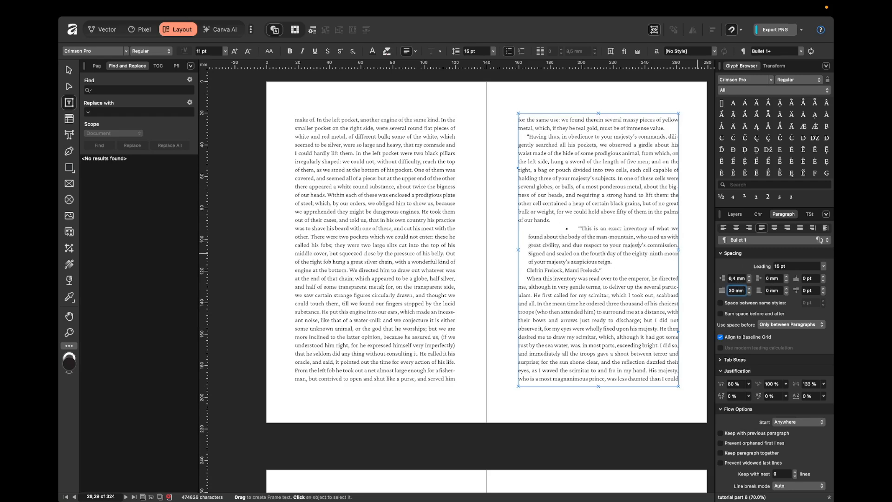
click(820, 241)
- Apply the updated Bullet 1 style to the "Having thus" paragraph
click(575, 170)
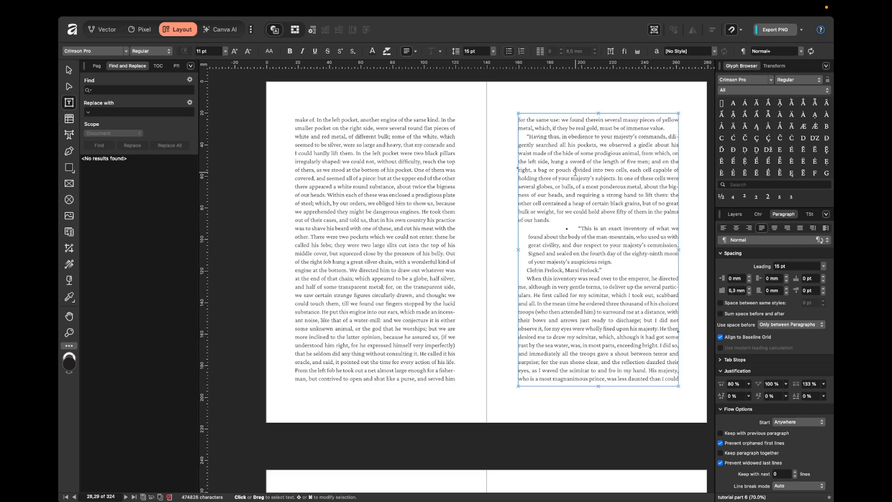
click(773, 241)
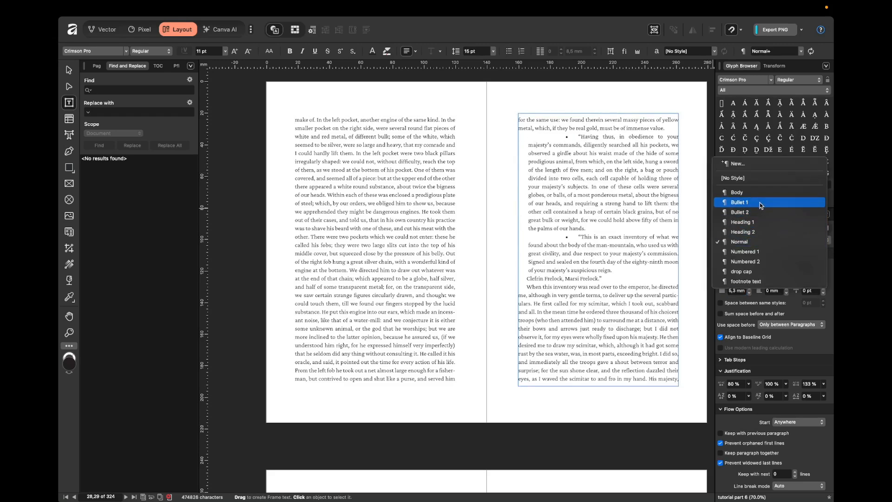
click(761, 204)
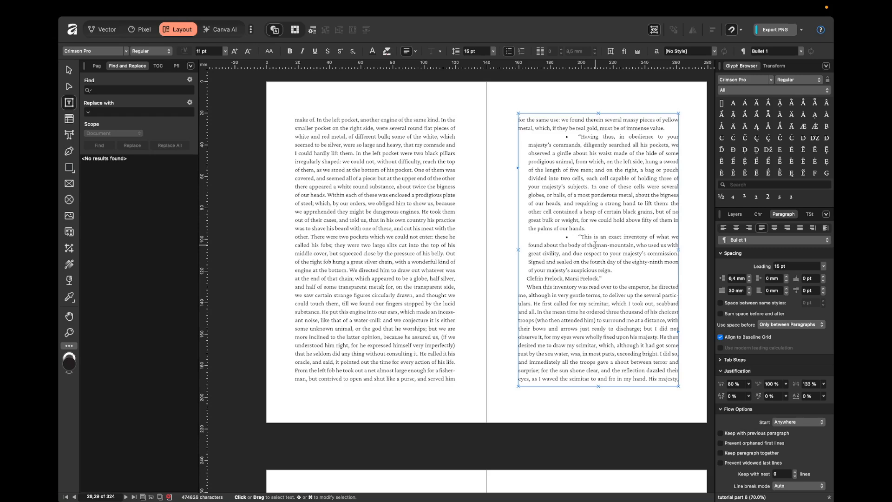
- Undo the Bullet 1 styling, the style update and the indent change on both paragraphs
key(super+z)
key(super+z)
key(super+z)
key(super+z)
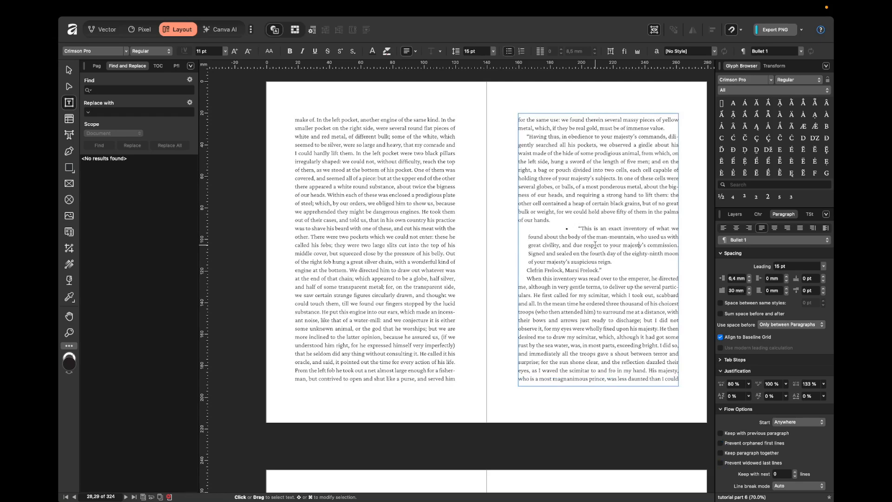
key(super+z)
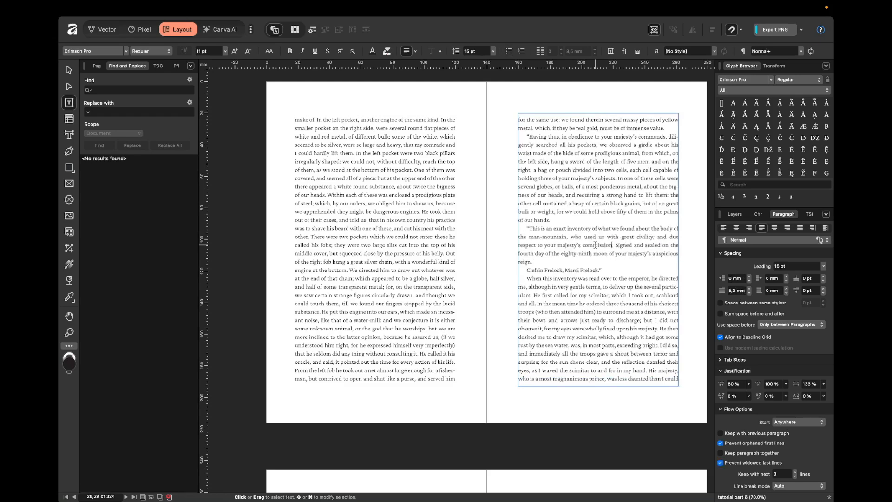
- Start a new paragraph style from the current text, view the Text Style Editor settings and cancel
click(774, 240)
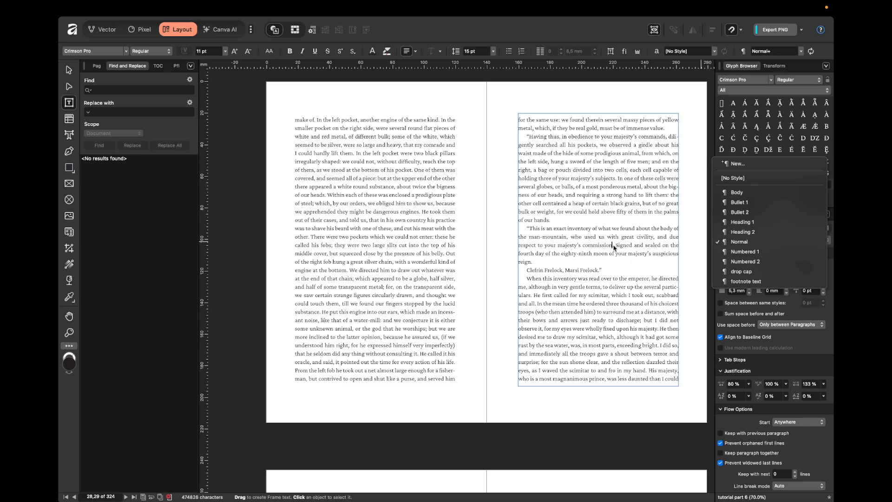
click(735, 164)
click(491, 112)
triple_click(483, 112)
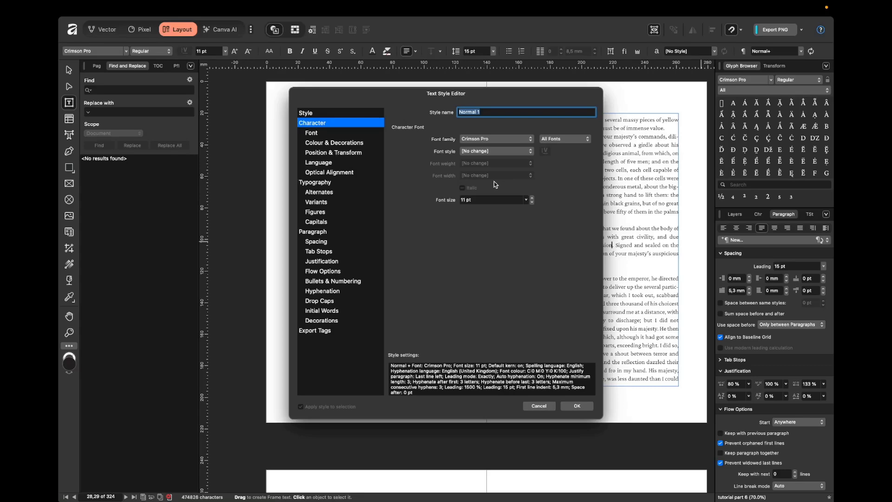
click(538, 407)
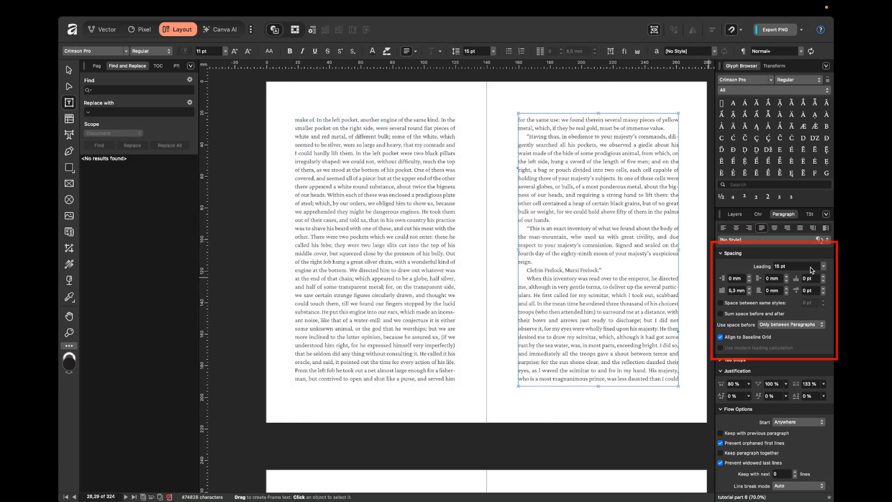
- Set the leading of the "This is an exact inventory" paragraph to 16 pt
scroll(560, 227, up, 5)
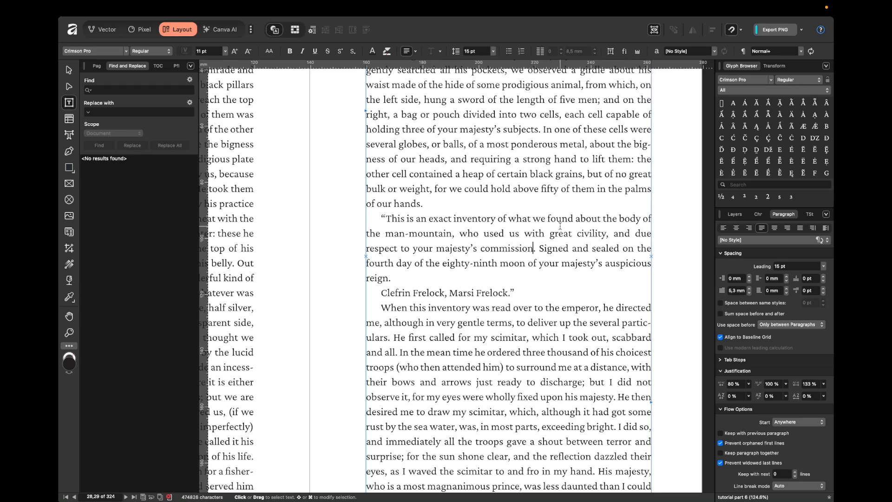
double_click(561, 233)
click(589, 232)
scroll(590, 232, up, 4)
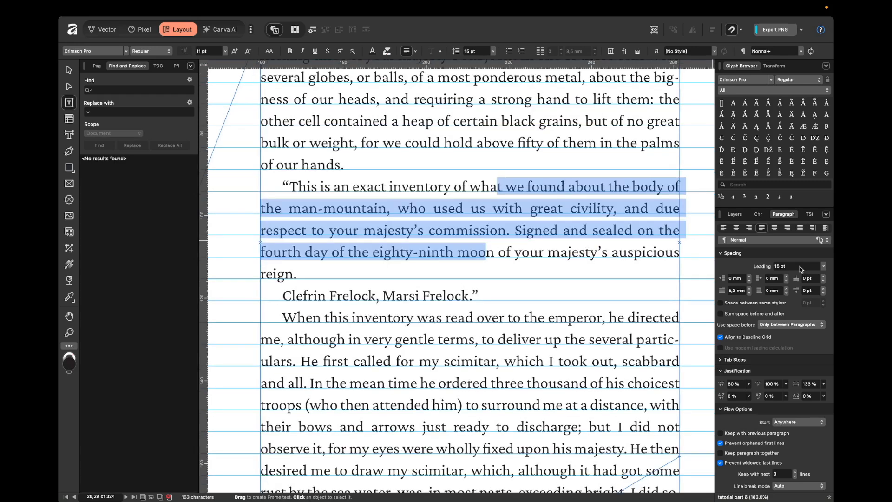
click(800, 268)
text(16)
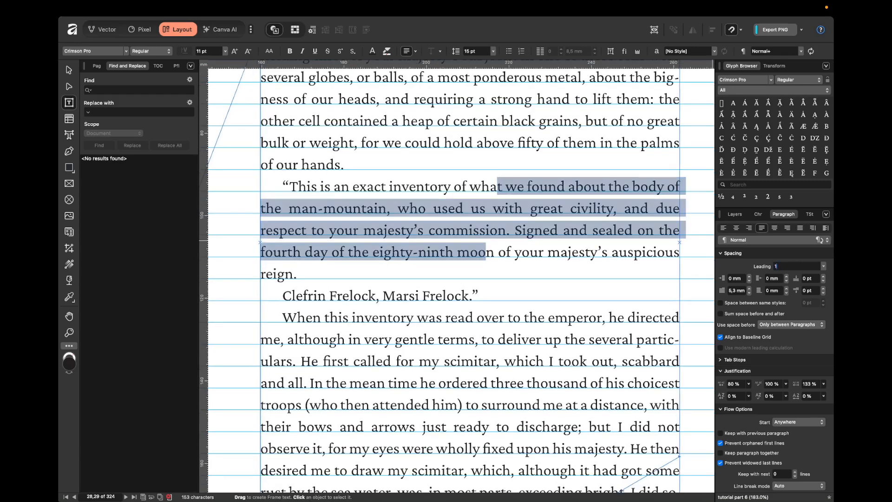
key(Return)
click(632, 252)
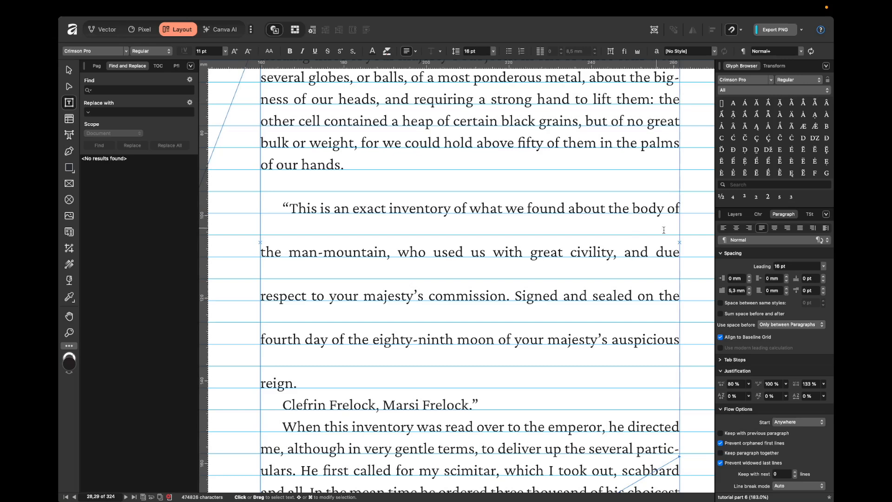
- Turn off Align to Baseline Grid for the "This is an exact inventory" paragraph
click(614, 208)
drag(580, 254, 623, 253)
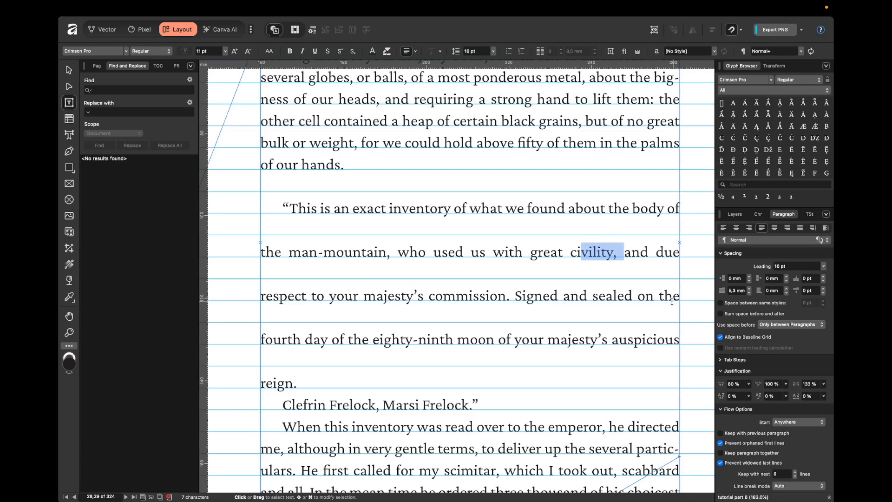
drag(591, 207, 528, 361)
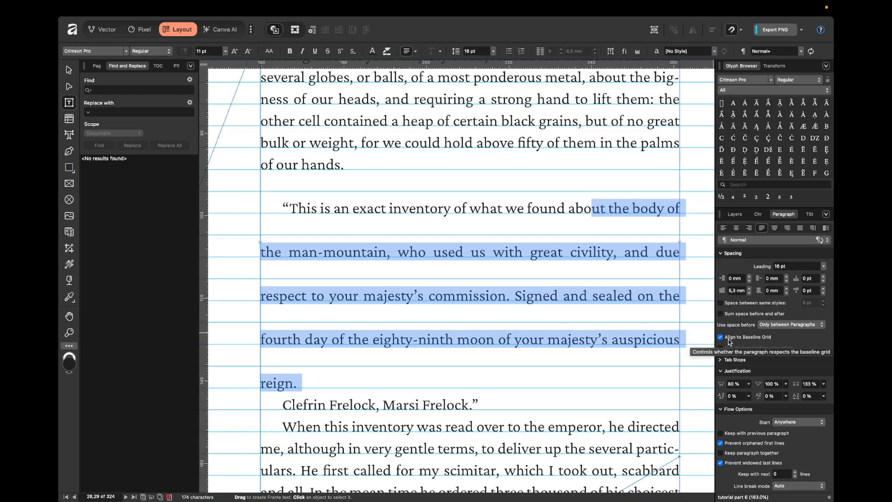
click(728, 341)
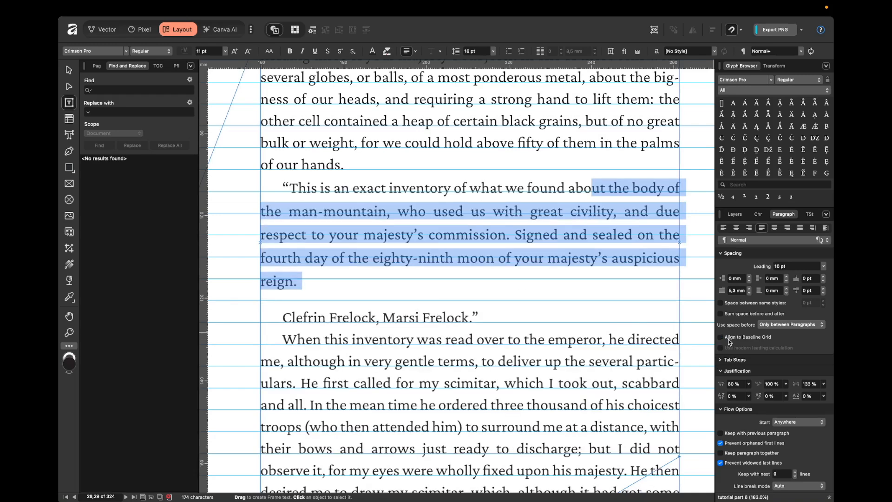
click(649, 193)
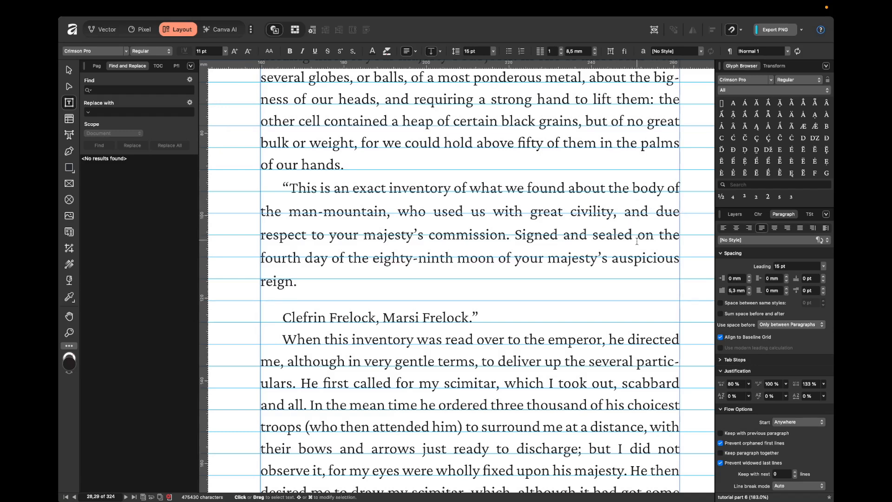
- Try a leading of 17 pt and then 14 pt on the paragraph that is off the baseline grid
click(631, 211)
text(17)
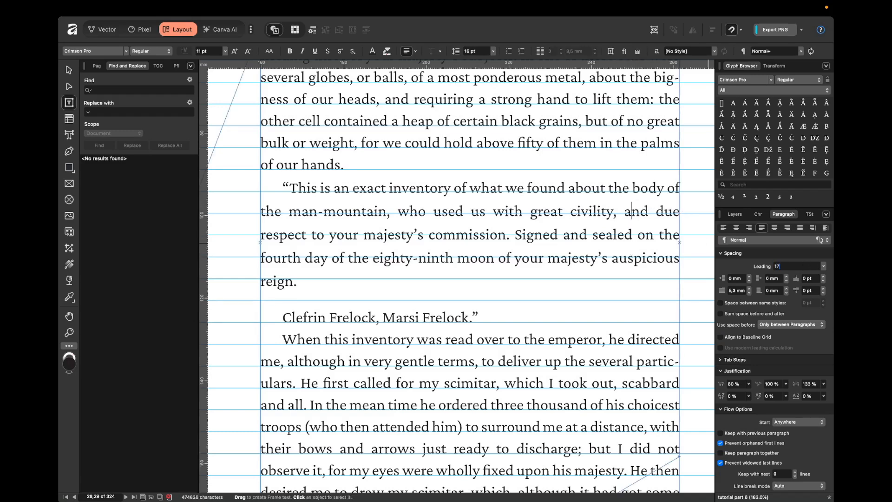
key(Return)
click(805, 265)
text(14)
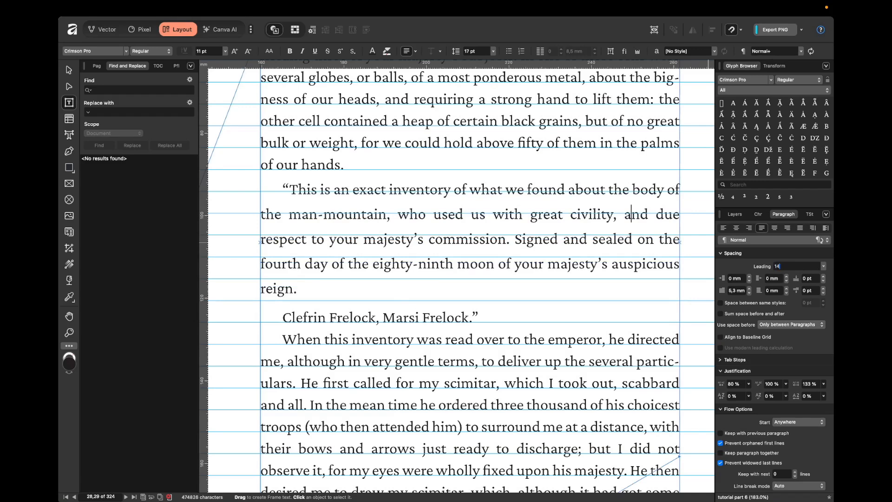
key(Return)
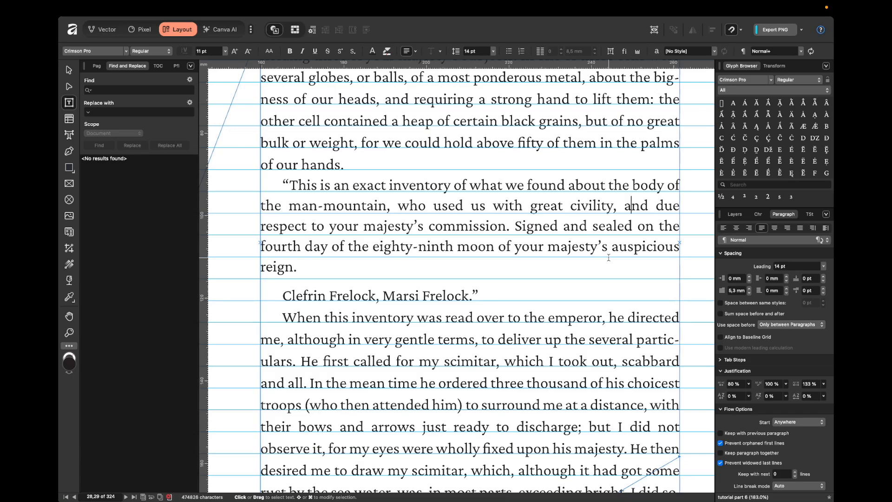
- Set the "This is an exact inventory" paragraph's leading to 15 pt and turn Align to Baseline Grid back on
click(794, 268)
text(15)
key(Return)
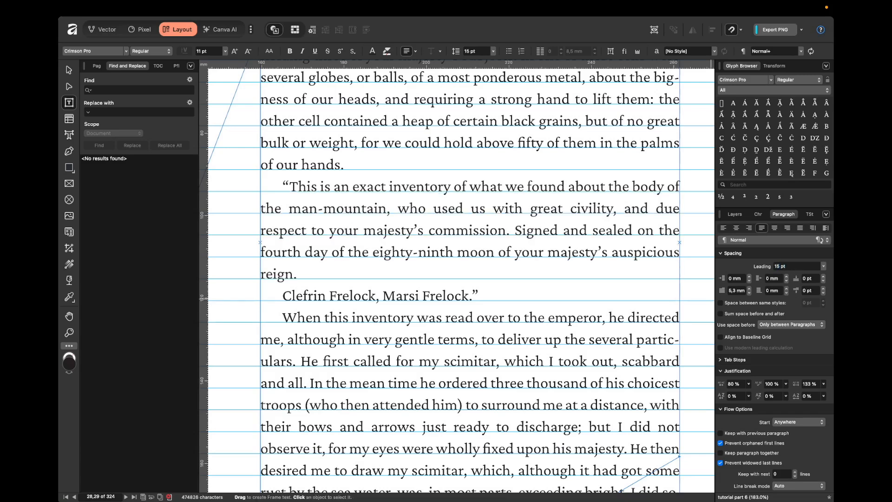
click(744, 341)
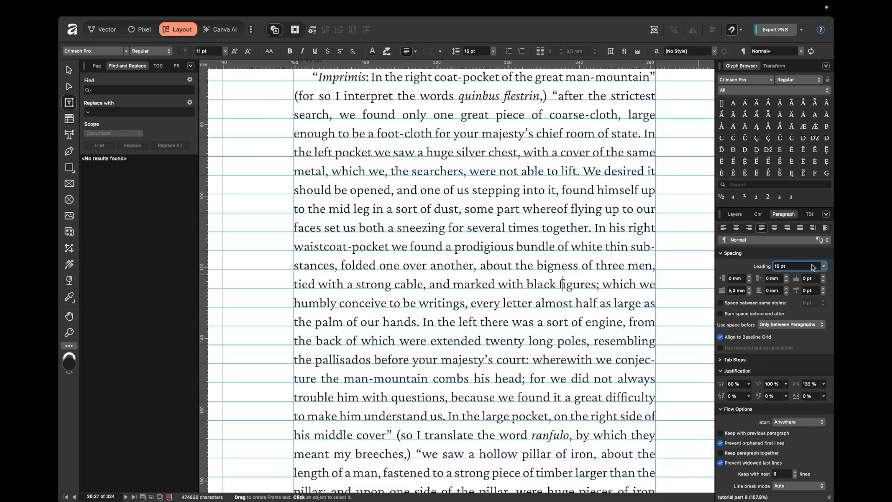
- Turn off Align to Baseline Grid for the "Imprimis" paragraph and set its leading to 15 pt
click(824, 266)
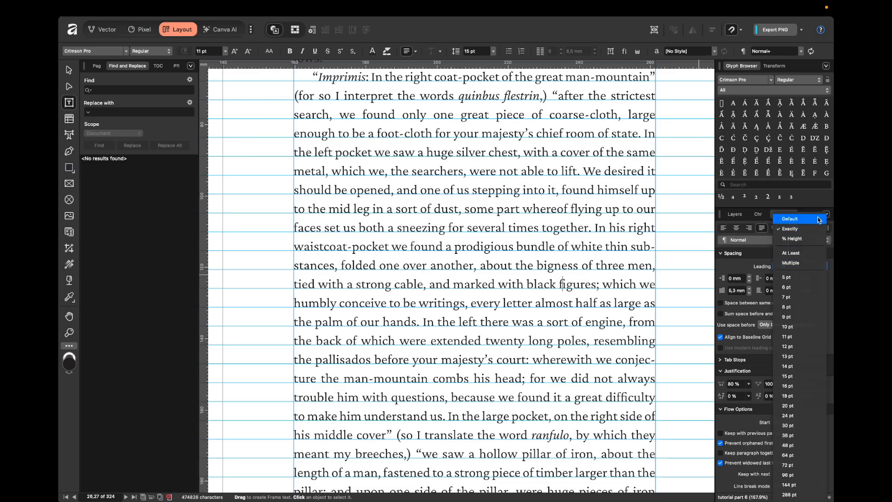
click(729, 269)
key(Down)
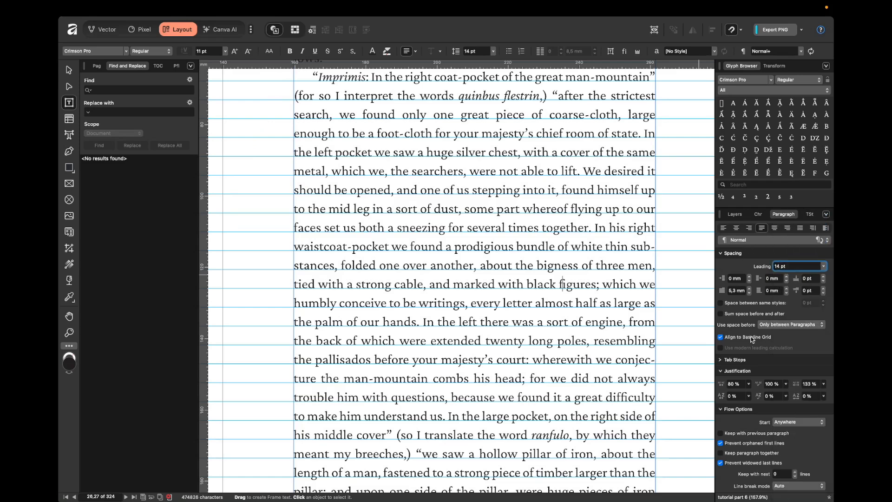
click(752, 339)
click(805, 266)
key(Up)
- Try the % Height and At Least leading types on the "Imprimis" paragraph
click(825, 267)
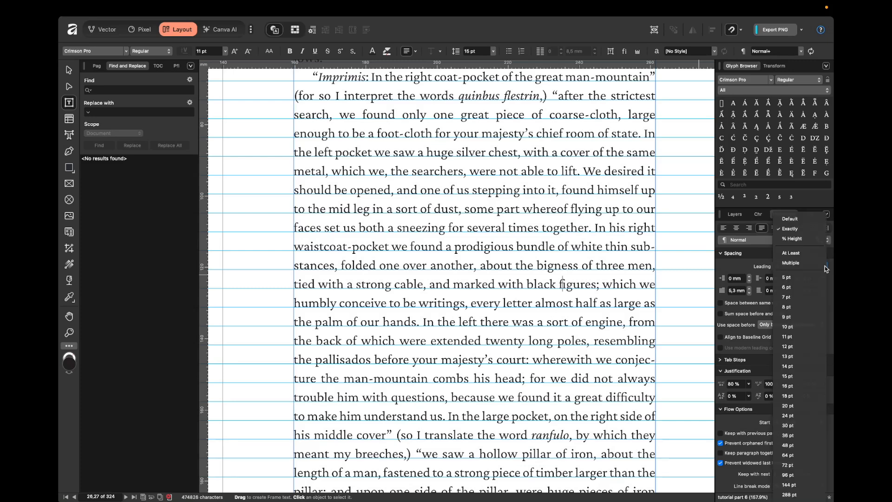
click(807, 241)
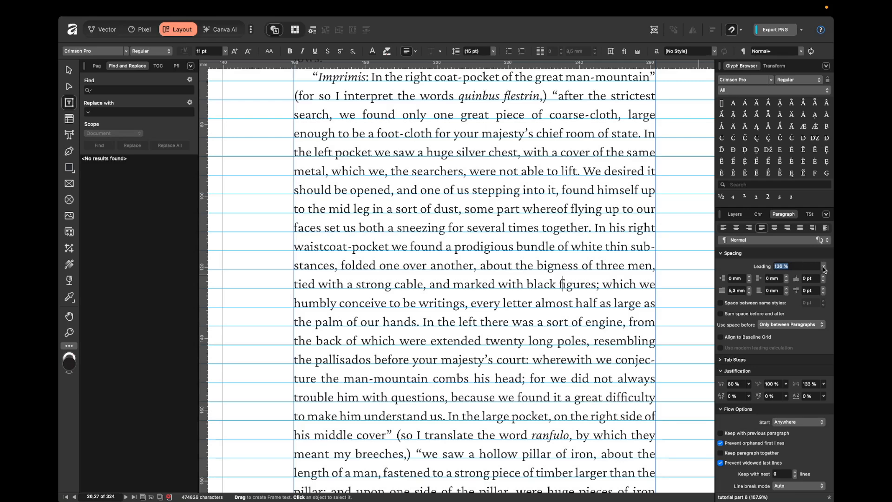
click(824, 266)
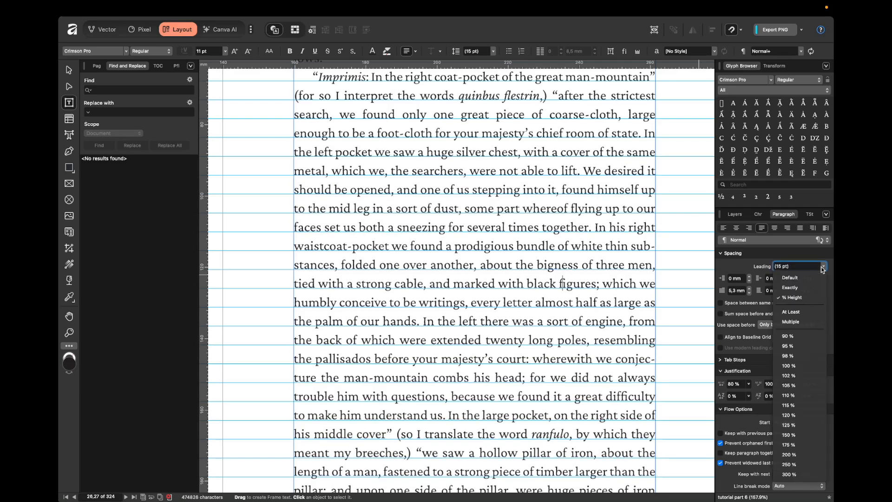
click(807, 312)
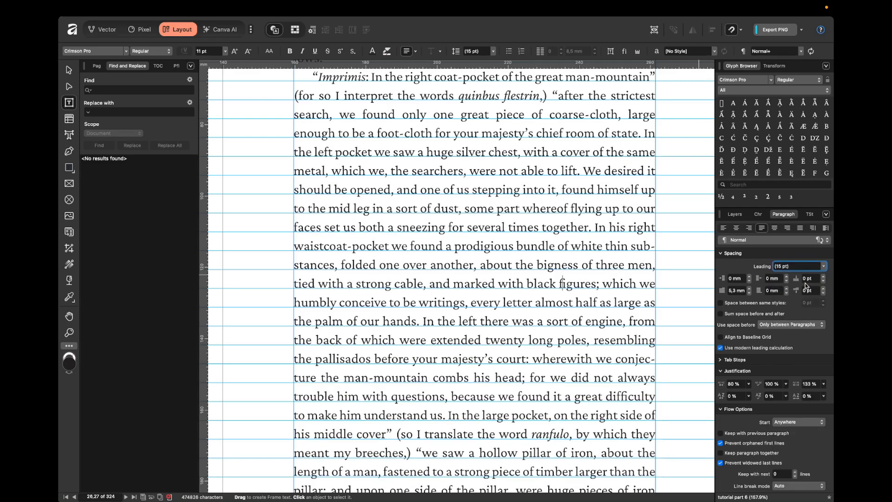
- Set the "Imprimis" paragraph's leading type to Multiple with a value of 1
click(825, 266)
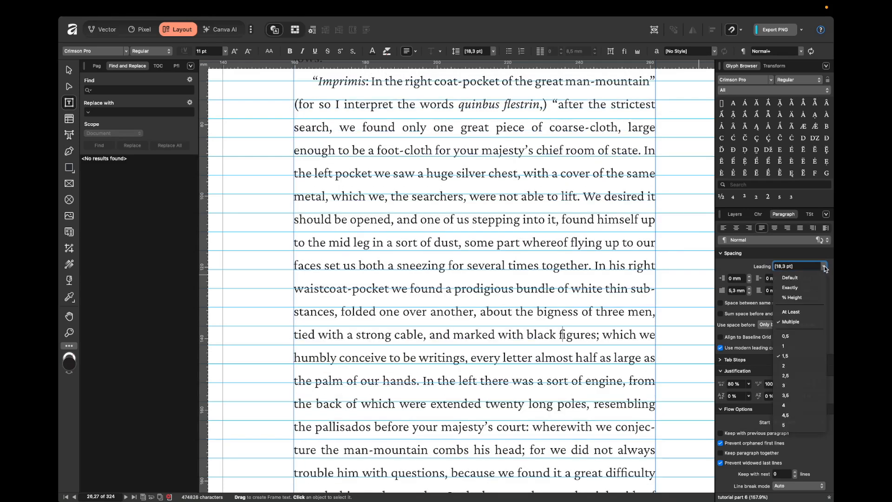
click(798, 321)
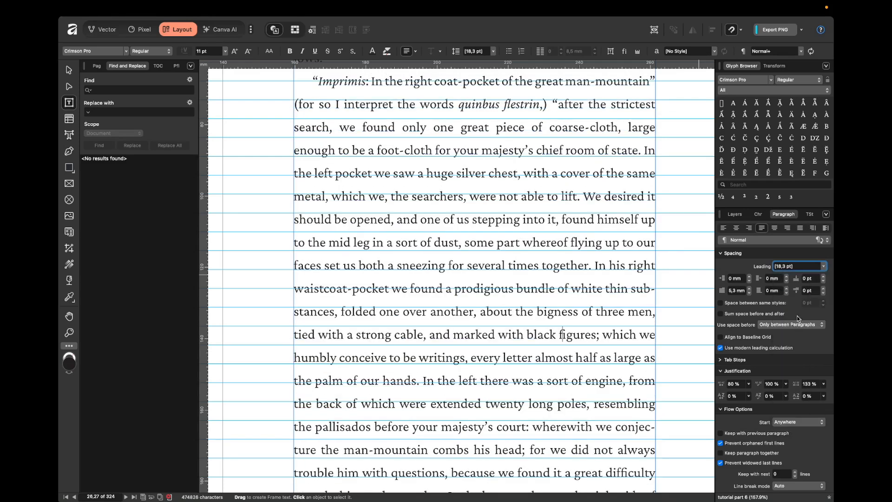
click(825, 268)
click(750, 267)
click(798, 266)
text(1)
key(Return)
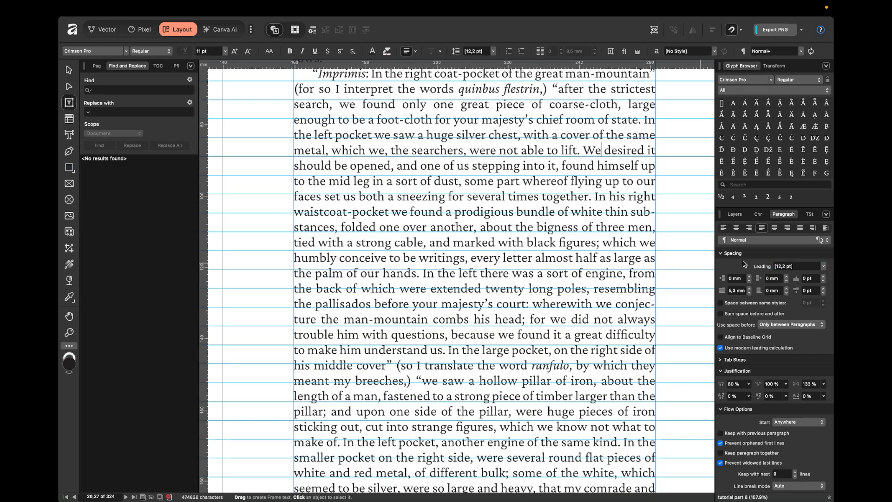
- Check the "Imprimis" paragraph's character-level leading override and choose Multiple as its paragraph leading type
click(757, 215)
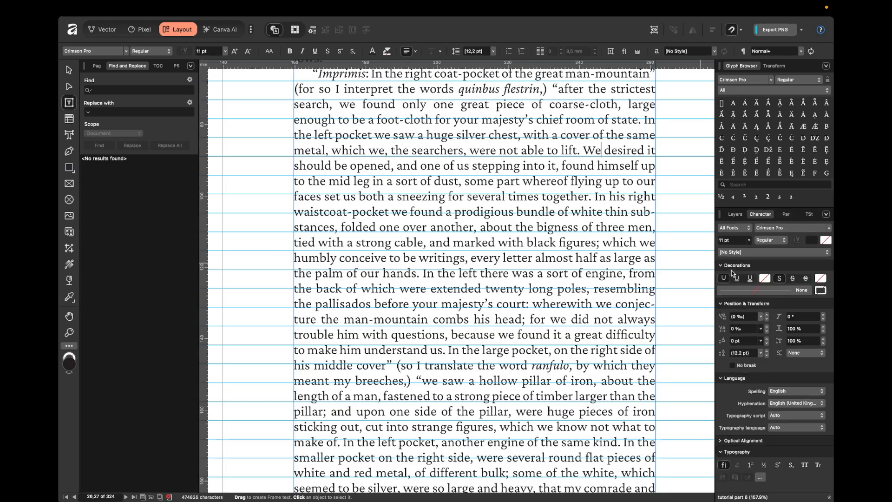
click(783, 215)
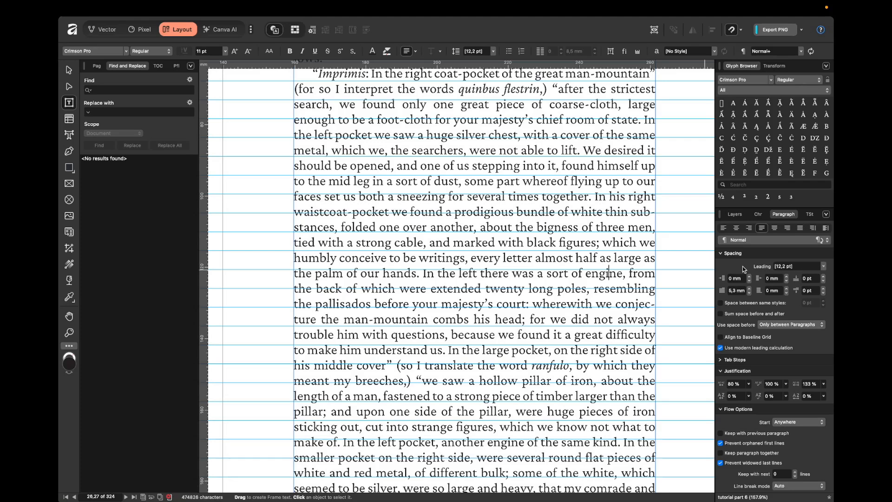
click(825, 266)
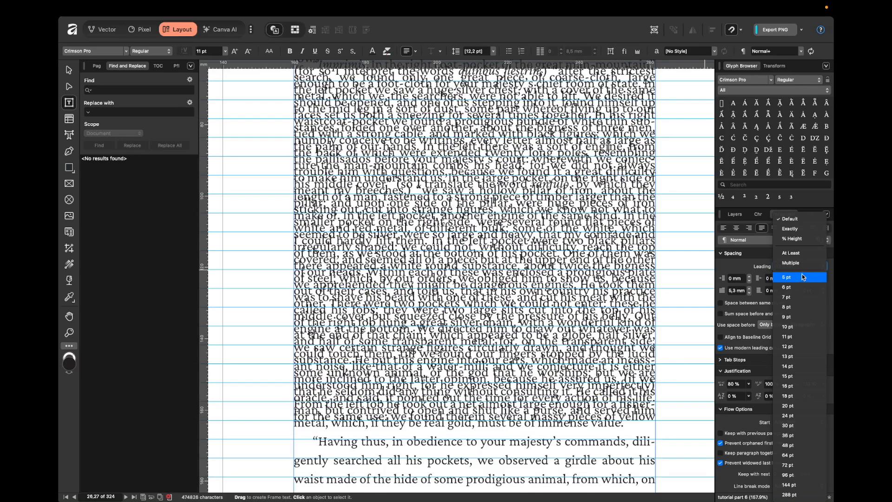
click(791, 263)
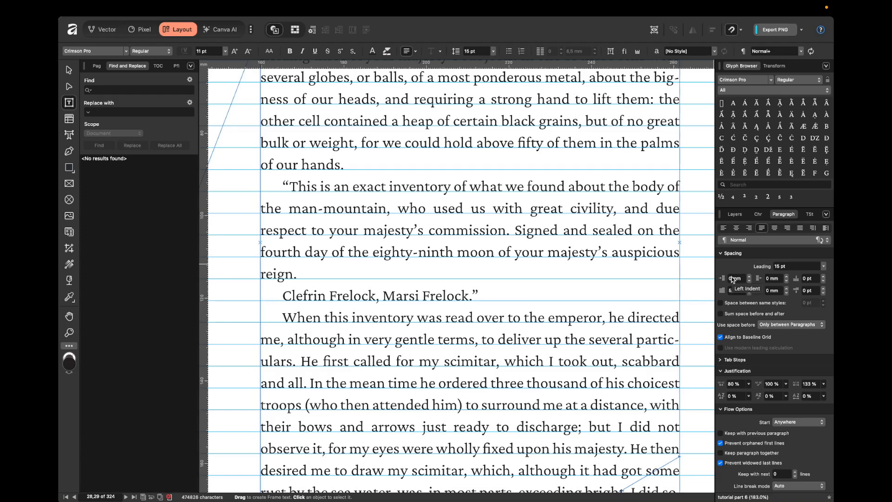
- Try left indents from 3 mm up to 7 mm on the "This is an exact inventory" paragraph and reset the indent to 0 mm
click(732, 277)
text(3)
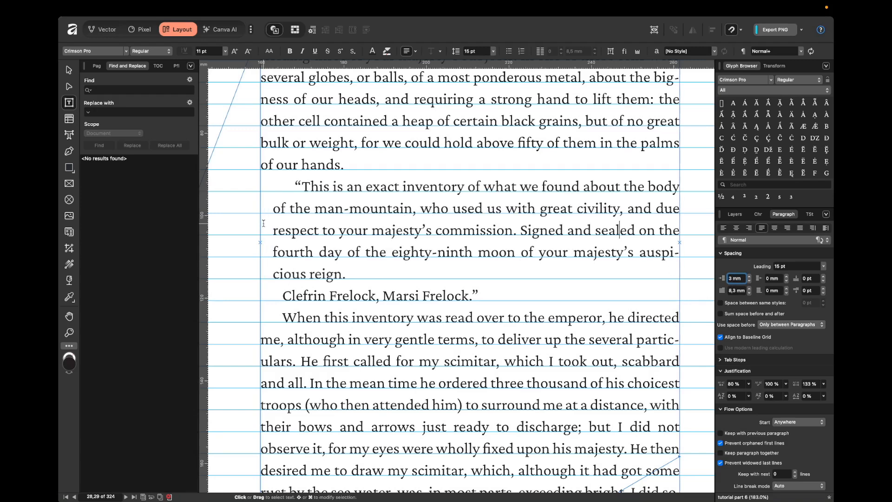
key(Up)
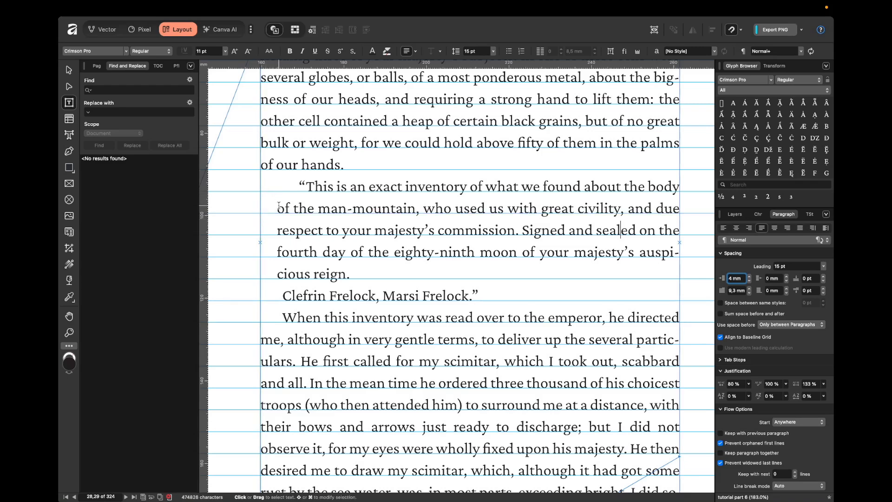
key(Up)
key(Up)
key(Up)
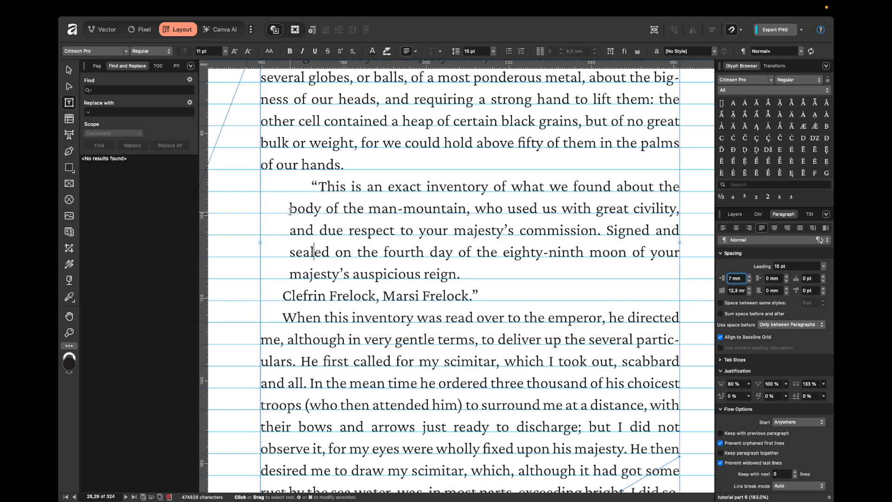
click(735, 277)
text(0)
key(Return)
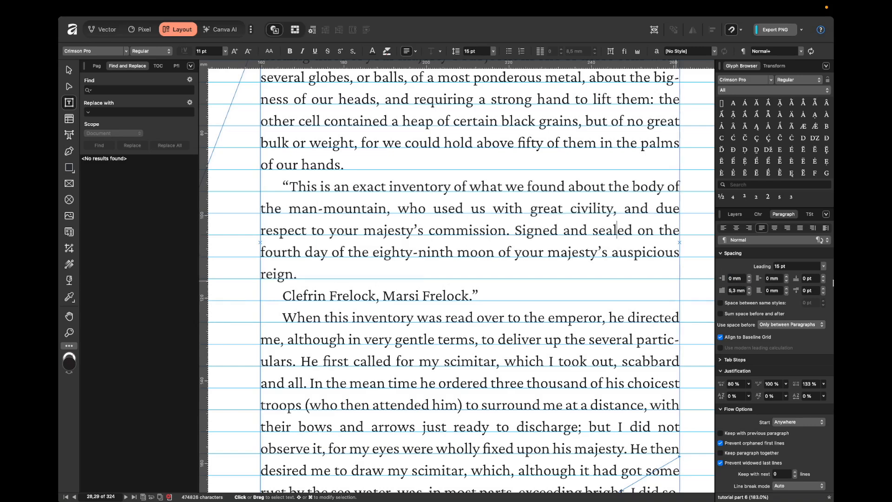
- Try right indents from 1 mm up to 4 mm on the "This is an exact inventory" paragraph and undo them
click(772, 278)
text(1)
key(Return)
key(Up)
key(Up)
key(Up)
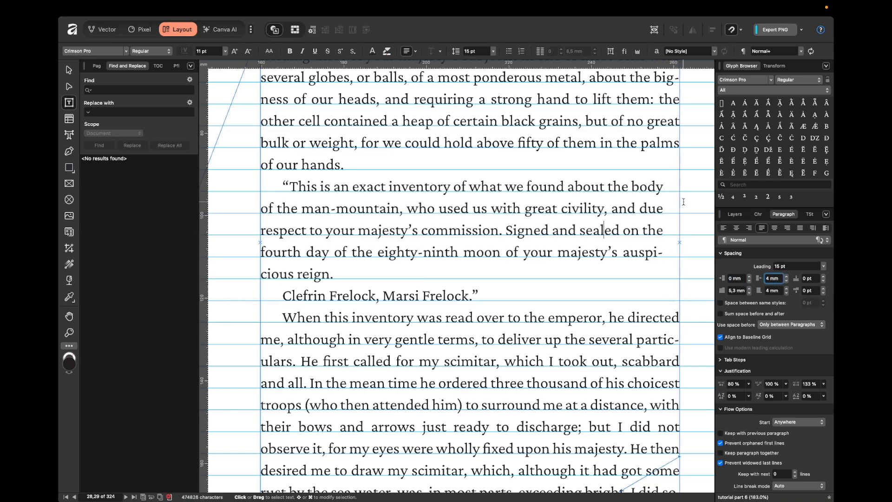
key(super+z)
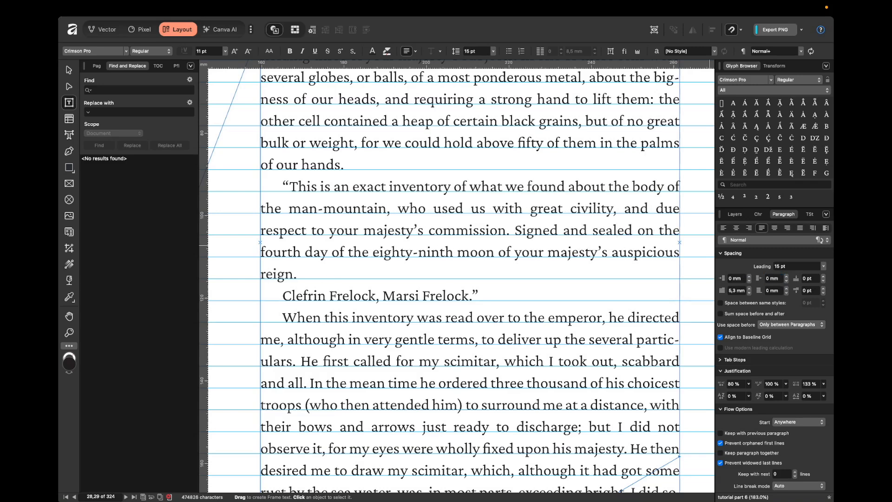
- Set the "This is an exact inventory" paragraph's space before to 1 pt and turn off Align to Baseline Grid for it and its neighbouring paragraphs
click(810, 281)
text(1)
key(Return)
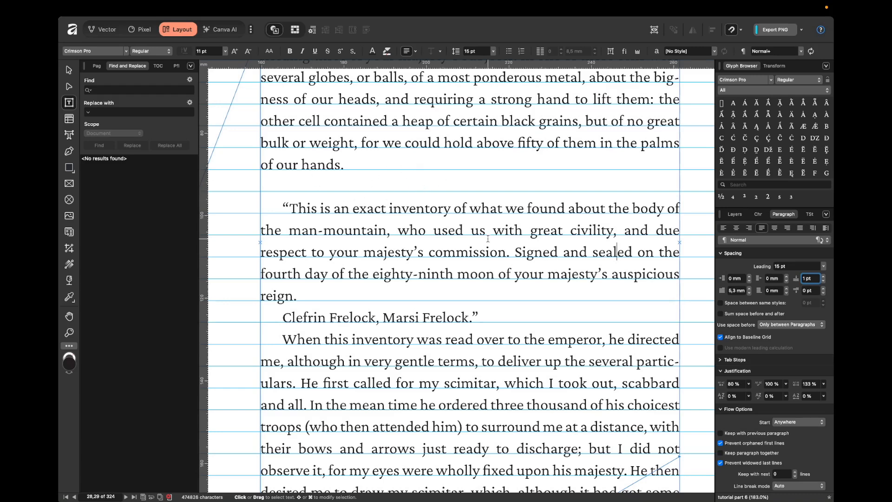
drag(309, 142, 432, 383)
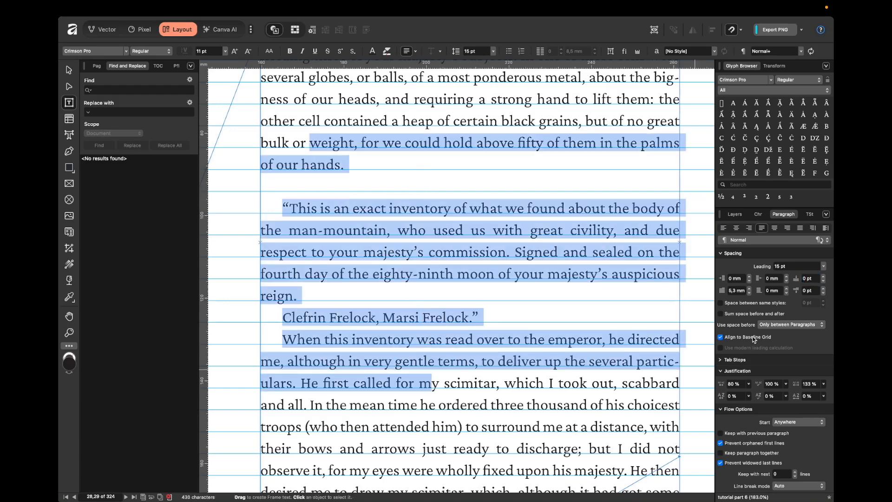
click(754, 340)
click(451, 188)
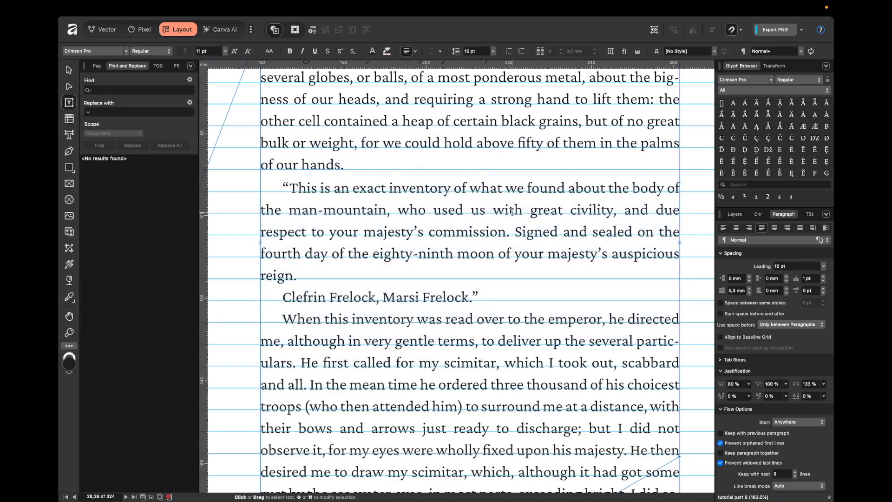
- Increase the space before the "This is an exact inventory" paragraph gradually from 2 pt to 15 pt
click(809, 277)
click(812, 279)
text(2)
key(Up)
key(Up)
key(Up)
key(Up)
key(Up)
key(Up)
key(Up)
key(Up)
key(Up)
key(Up)
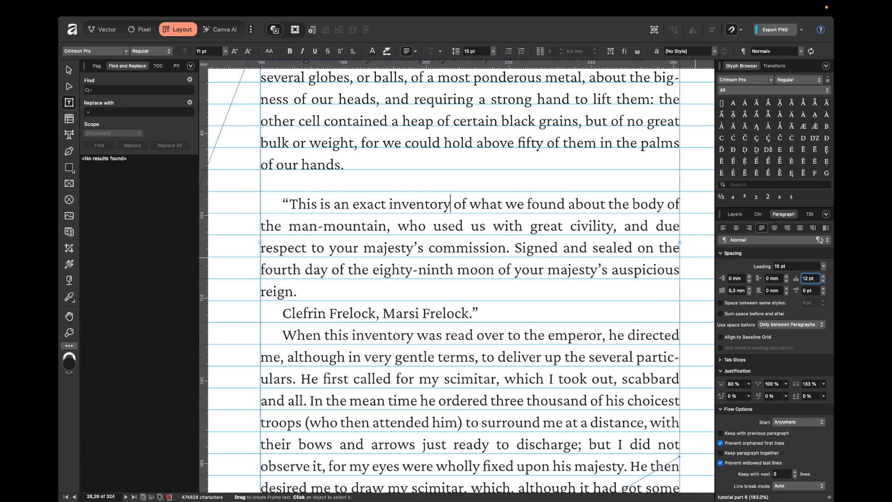
key(Up)
key(Up)
key(Up)
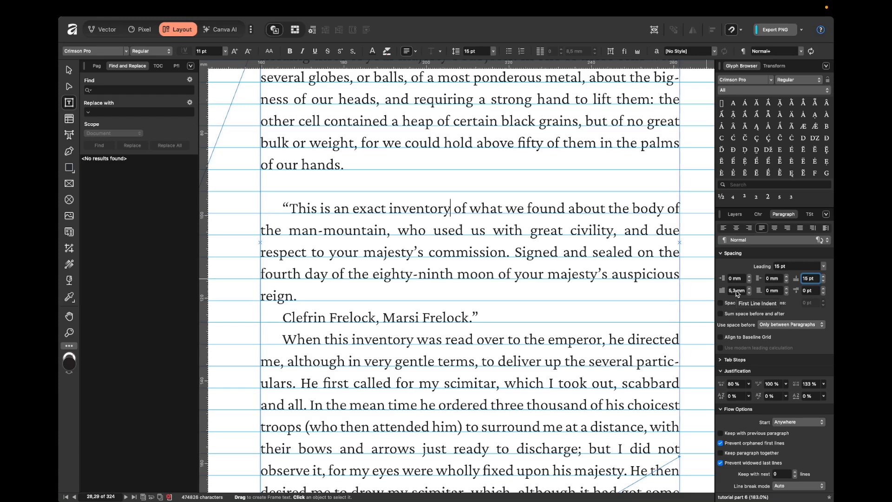
- Set the "This is an exact inventory" paragraph's first line indent to 15 pt
click(318, 211)
click(739, 291)
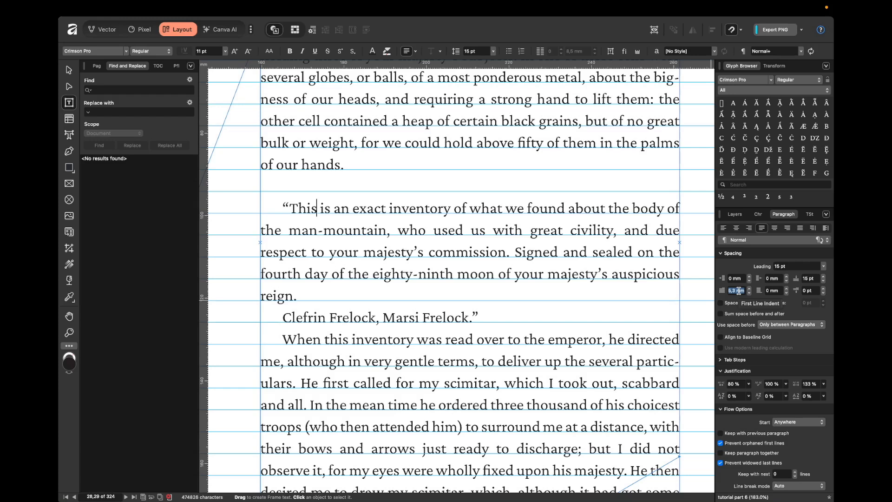
text(15 pt)
key(Return)
- Try a 30 pt first line indent on the "This is an exact inventory" paragraph and return it to 15 pt
click(741, 291)
text(30)
key(Return)
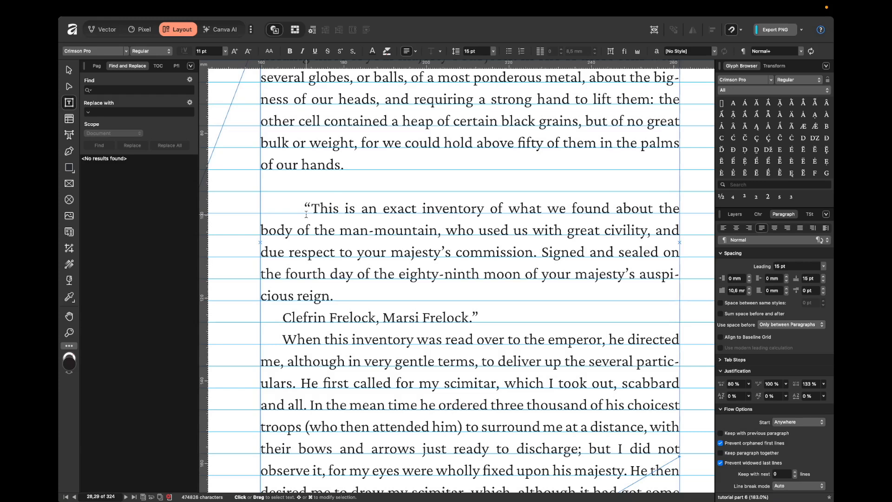
click(737, 290)
text(15)
key(Return)
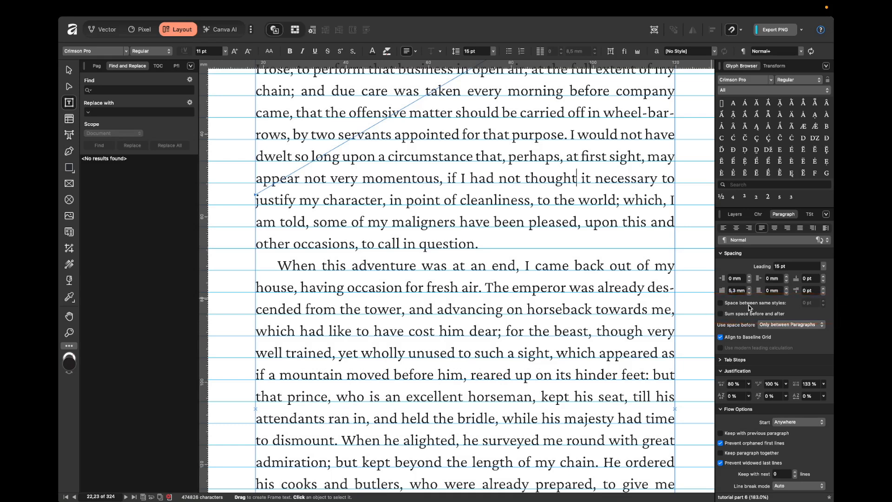
- Try 1 pt of Space between same styles on the "When this adventure" paragraph and the one before it, and turn the option off again
click(478, 284)
drag(437, 223, 451, 288)
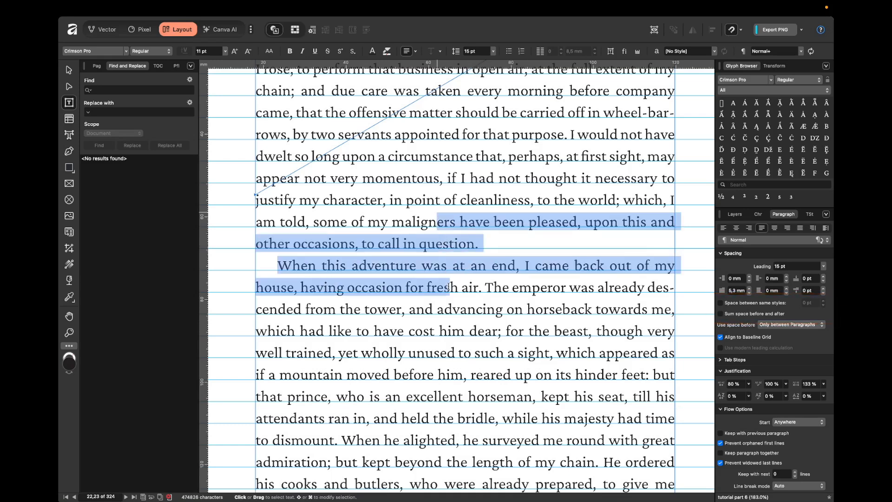
click(740, 304)
click(806, 303)
text(1)
key(Return)
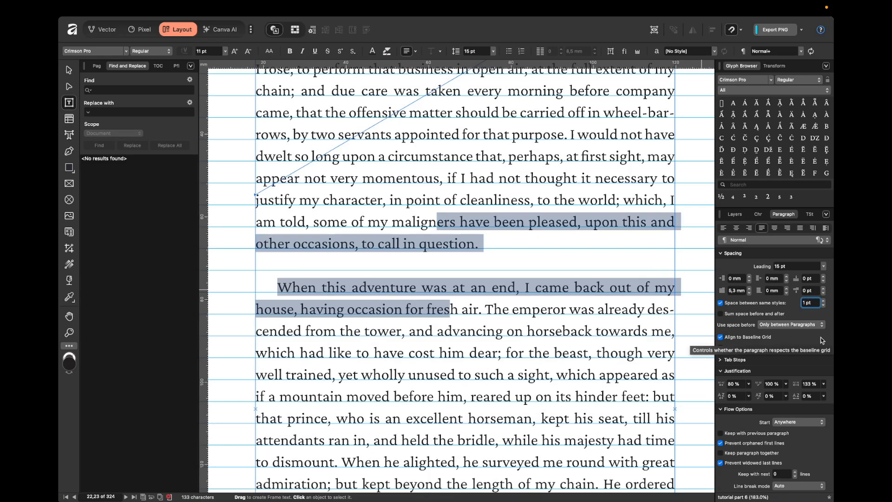
click(757, 303)
- Turn on Sum space before and after and turn off Align to Baseline Grid for the "When this adventure" paragraph and the one before it
click(757, 315)
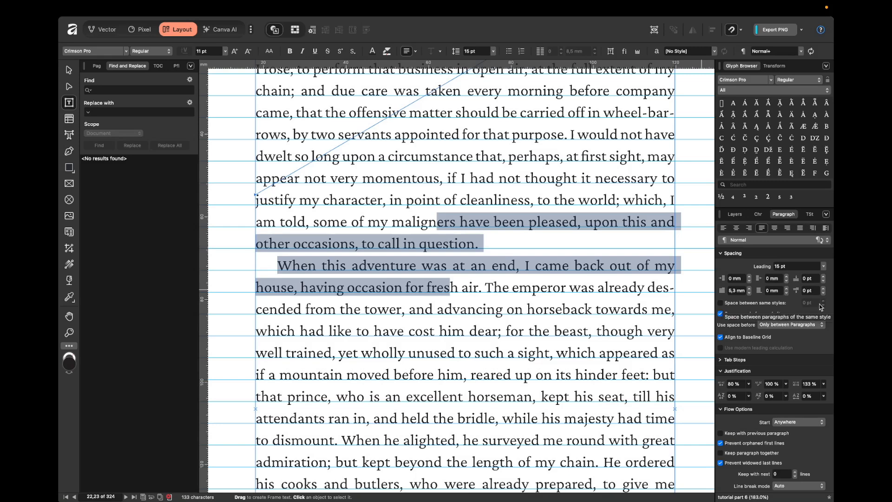
click(459, 245)
click(422, 221)
shift+click(444, 309)
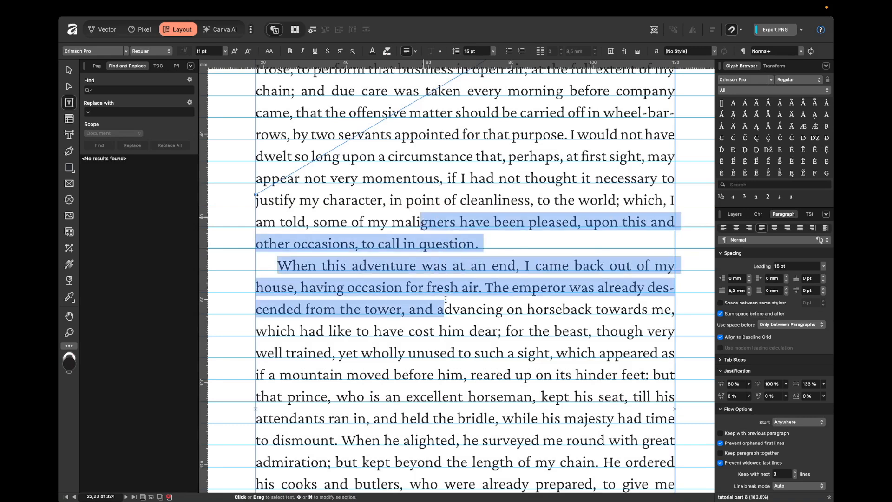
click(752, 339)
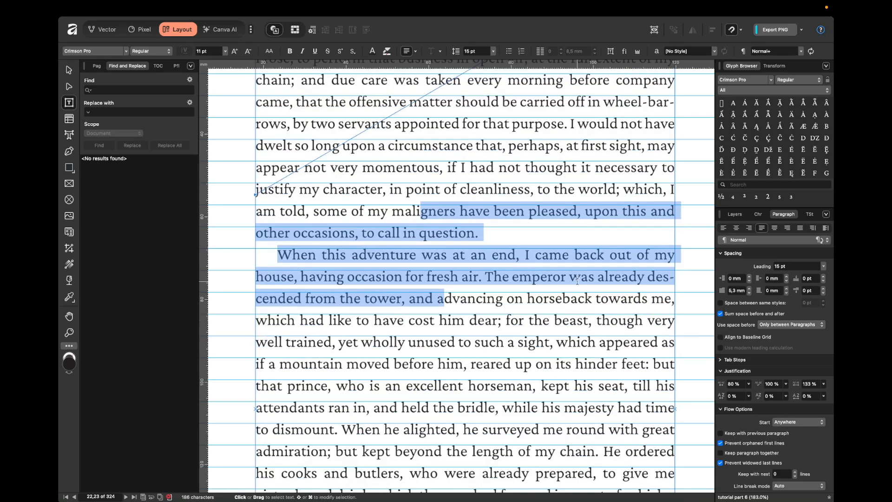
- Set 10 pt of space after the paragraph ending "to call in question" and 10 pt of space before the "When this adventure" paragraph
click(435, 233)
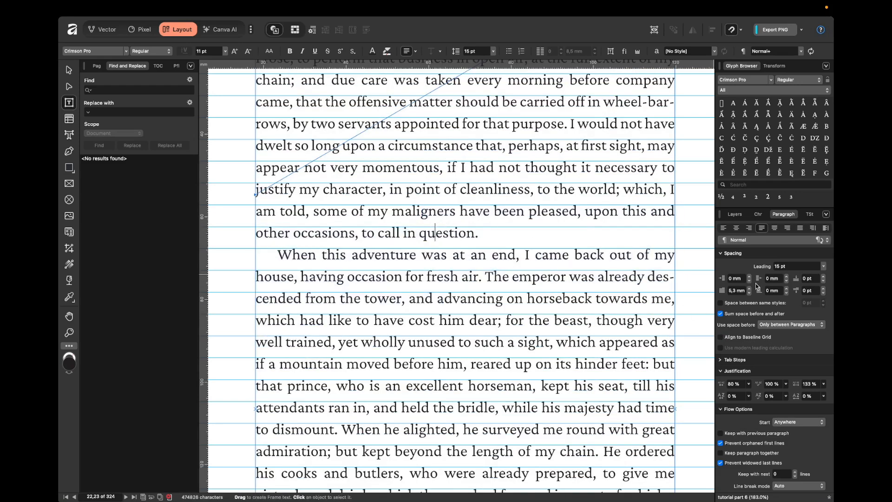
click(810, 291)
text(10)
key(Return)
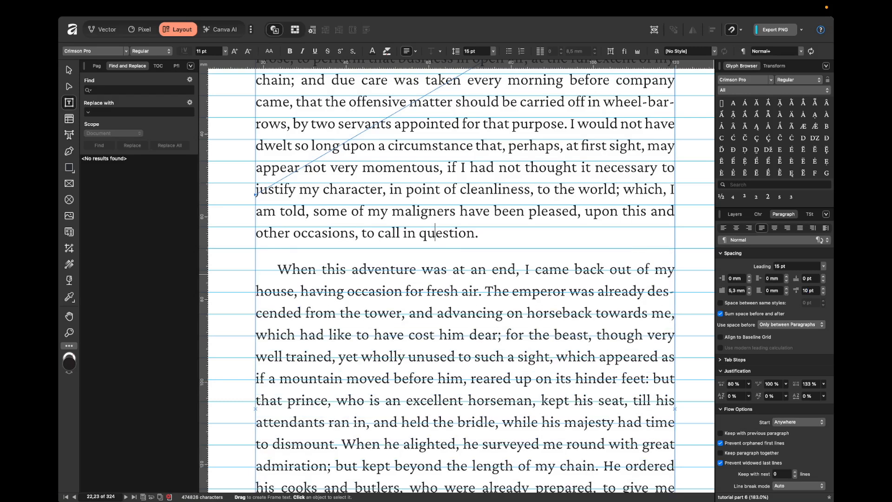
click(492, 287)
click(807, 280)
text(10)
key(Return)
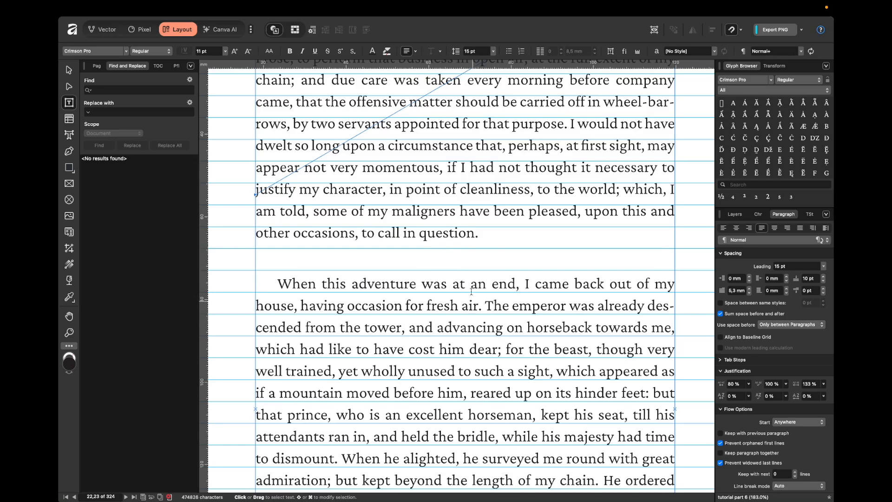
- Turn off Sum space before and after for the "When this adventure" paragraph and the one before it
drag(456, 212, 468, 306)
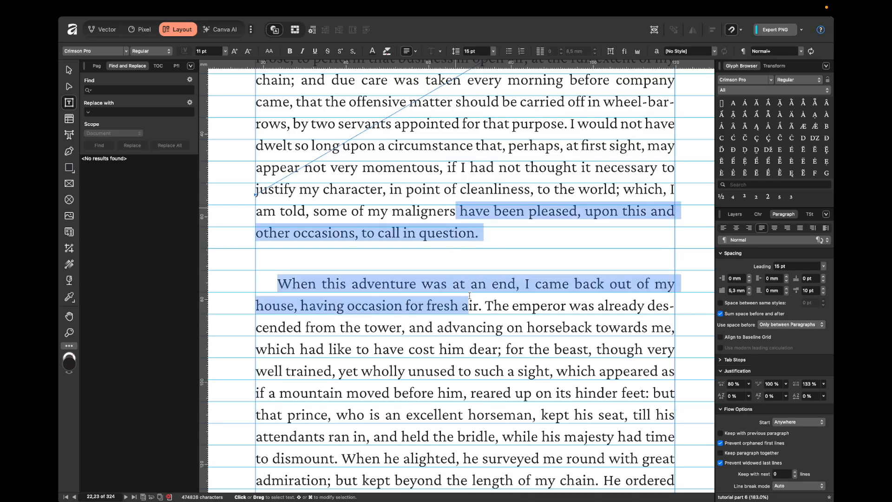
click(731, 316)
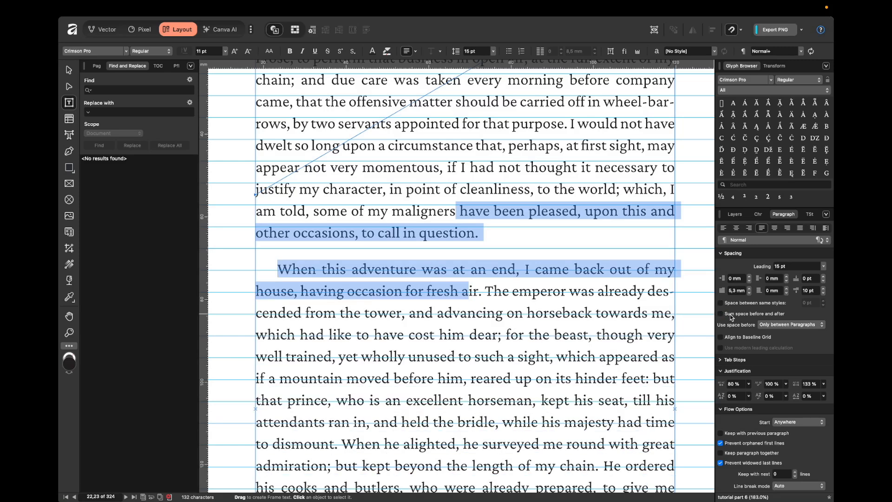
click(523, 312)
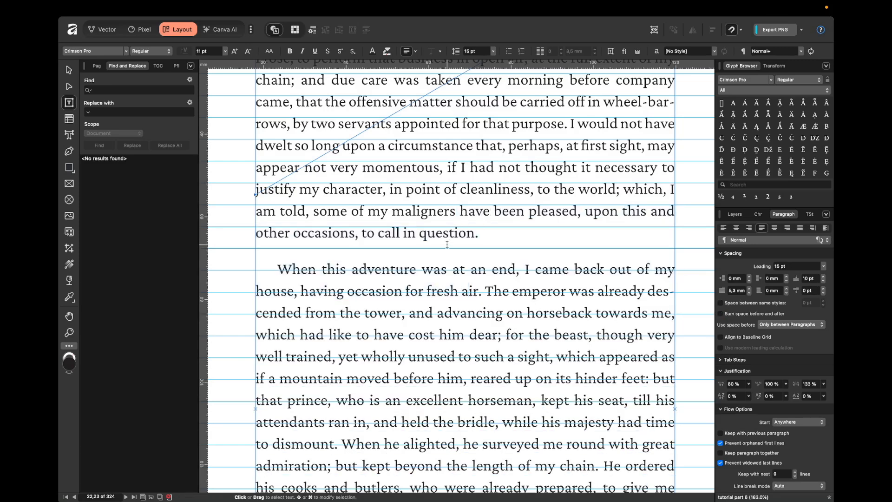
- Compare the space before and space after settings of the "When this adventure" paragraph and the one preceding it
drag(437, 211, 476, 224)
drag(413, 270, 494, 312)
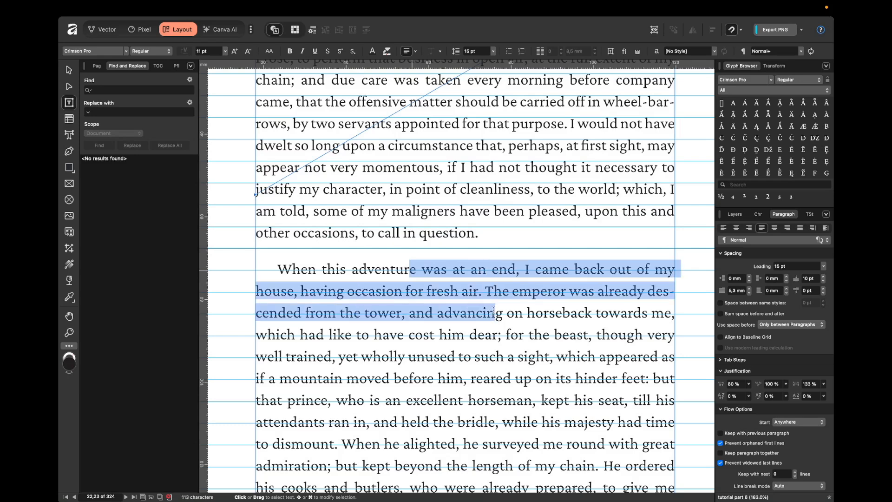
click(435, 290)
drag(409, 270, 466, 290)
drag(419, 233, 443, 208)
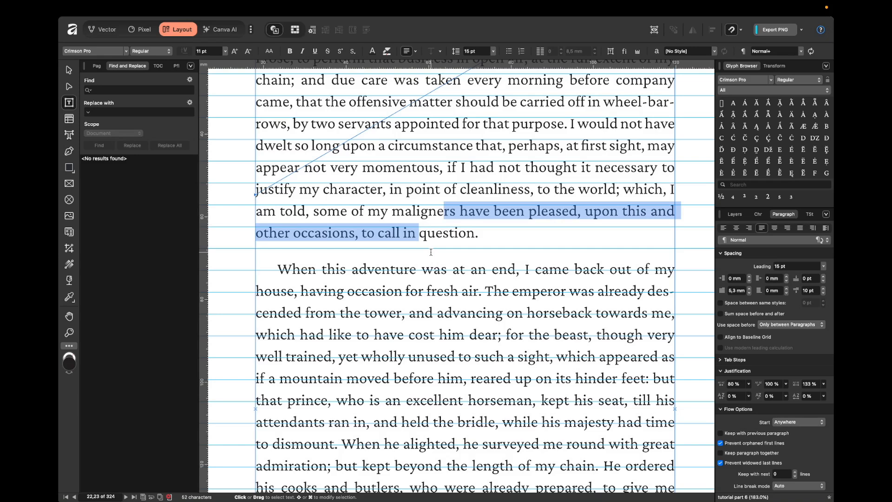
- Set the space before the "When this adventure" paragraph to 15 pt
click(443, 290)
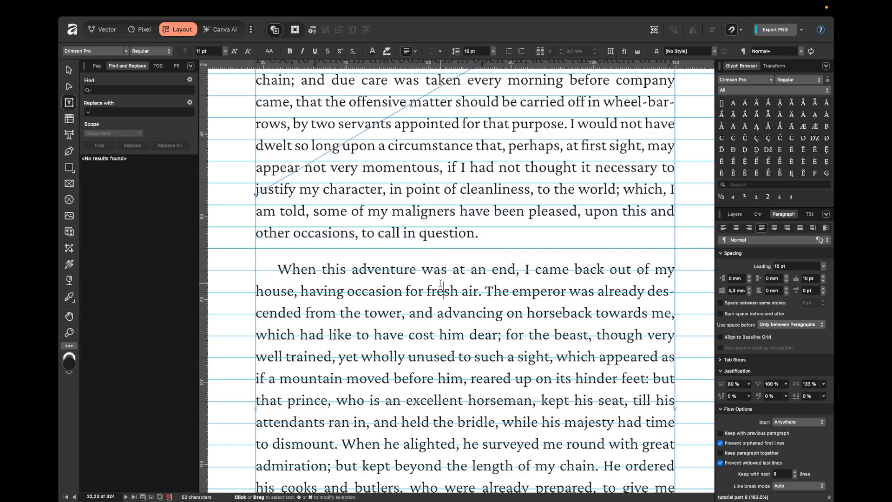
click(808, 279)
text(15)
key(Return)
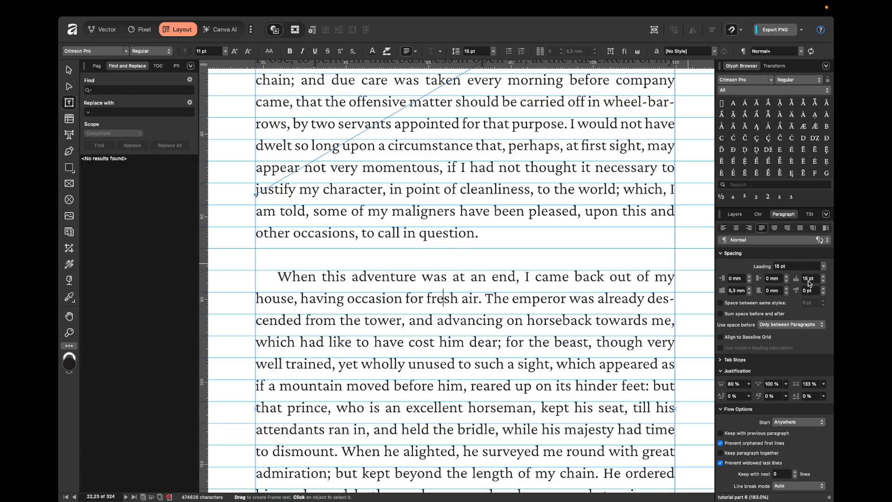
- Set the Use space before option of the CHAPTER II heading to Only between Paragraphs
click(454, 233)
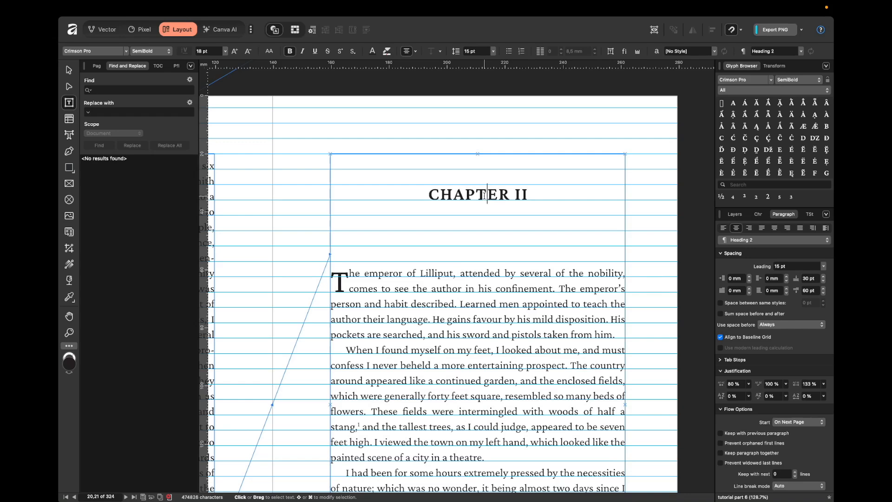
click(791, 324)
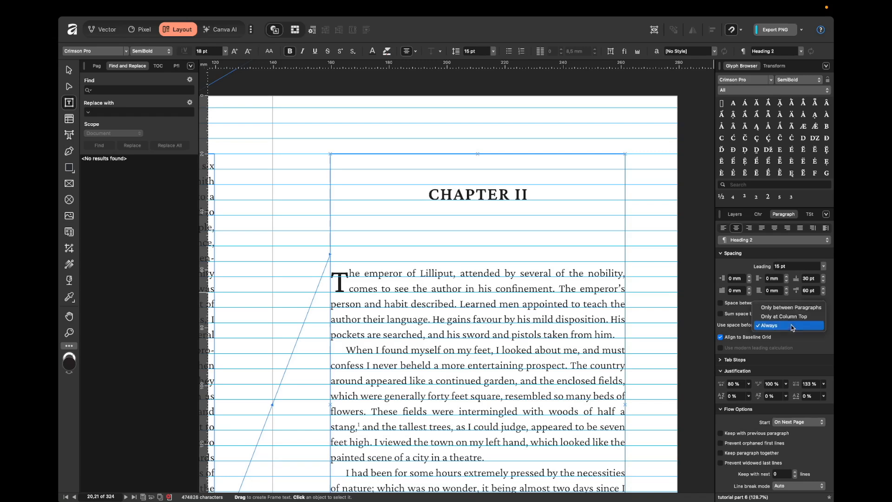
click(787, 307)
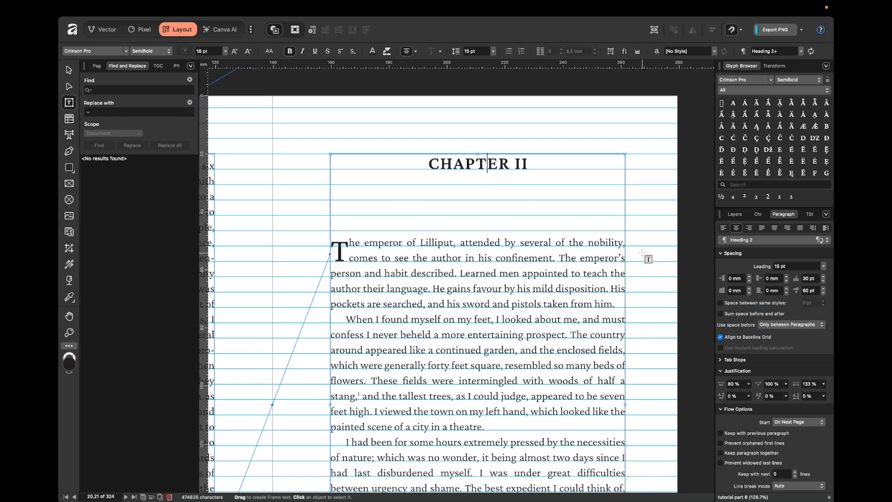
- Set the CHAPTER II heading's Use space before option back to Always, and change it to Only at Column Top
click(487, 163)
click(804, 325)
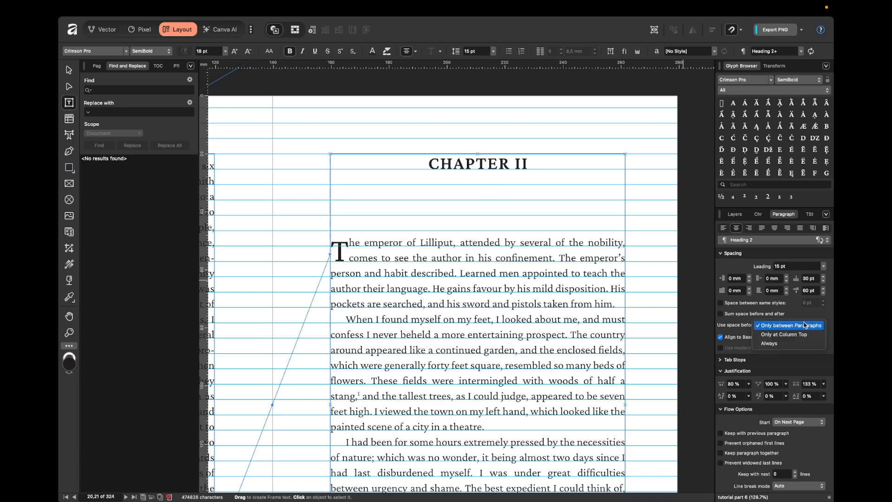
click(784, 344)
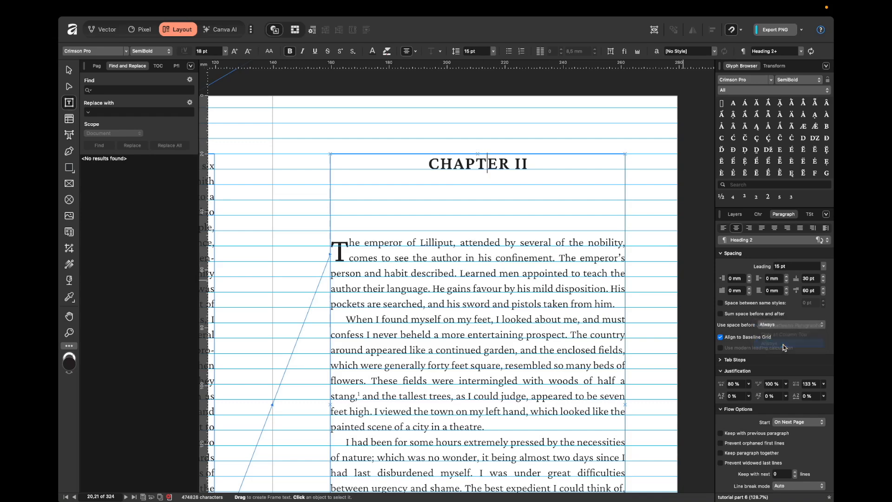
click(787, 327)
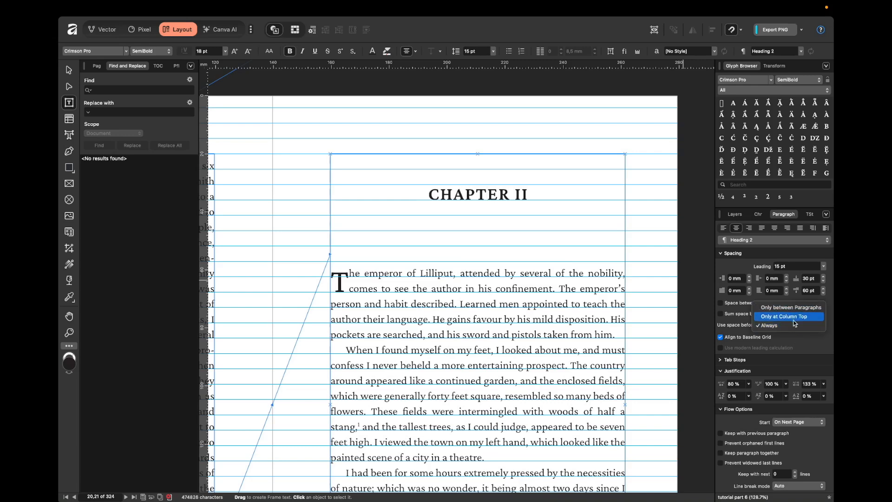
click(795, 319)
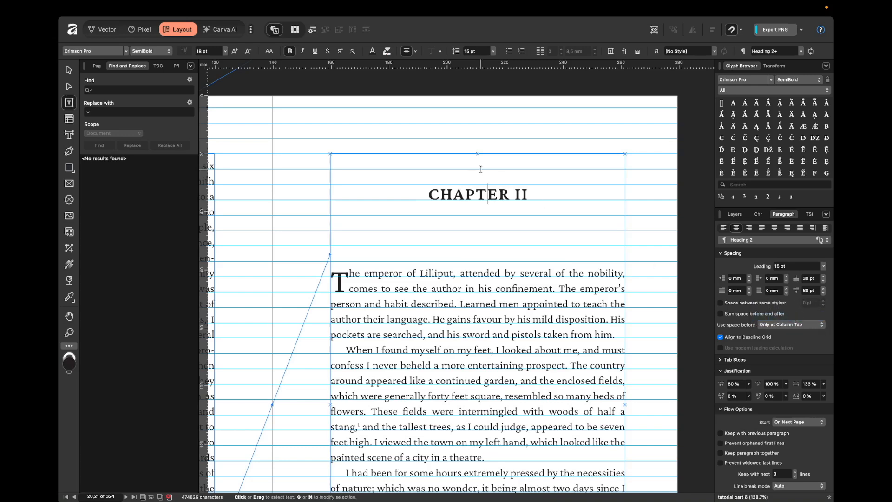
- Try Use space before set to Only at Column Top with a new space before value on the "When I found myself" paragraph
scroll(507, 341, down, 1)
click(473, 376)
click(783, 325)
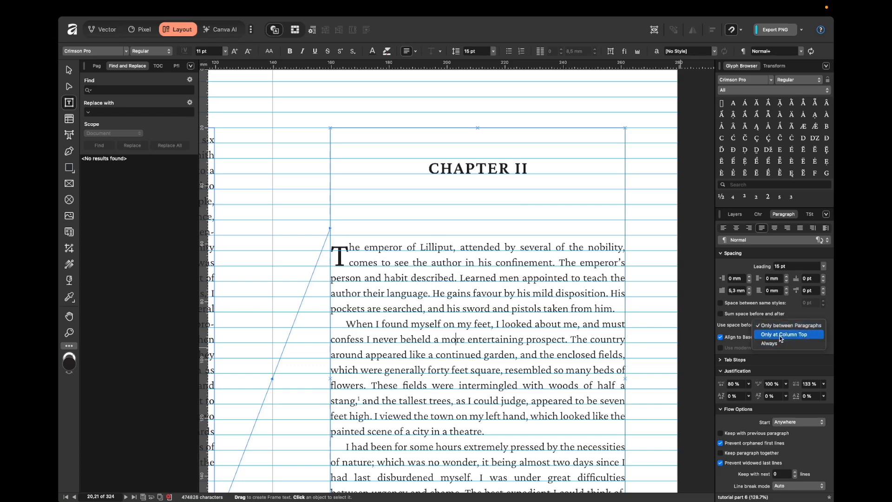
click(781, 336)
click(810, 278)
text(1)
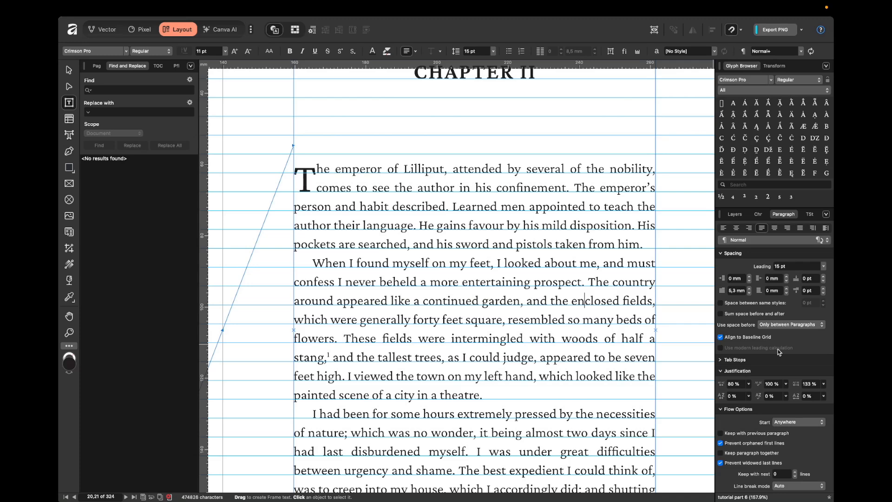
- Set the leading of the "When I found myself" paragraph to Default and turn off its alignment to the baseline grid
click(825, 267)
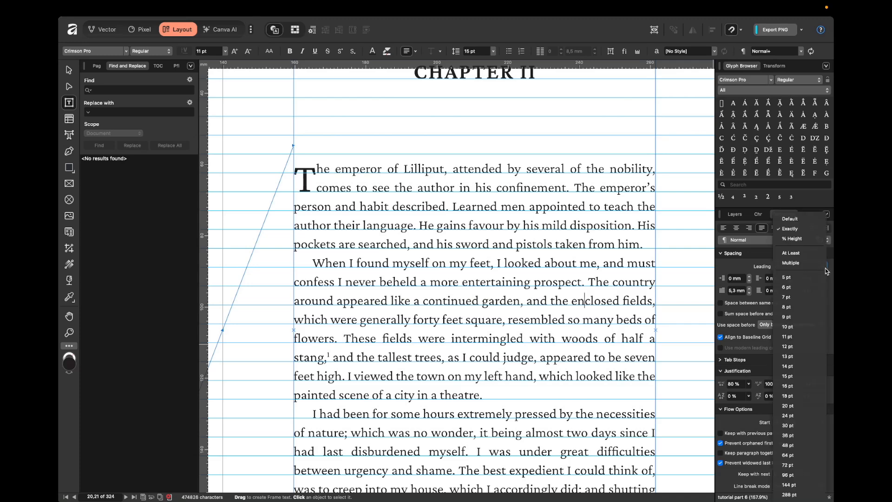
click(809, 220)
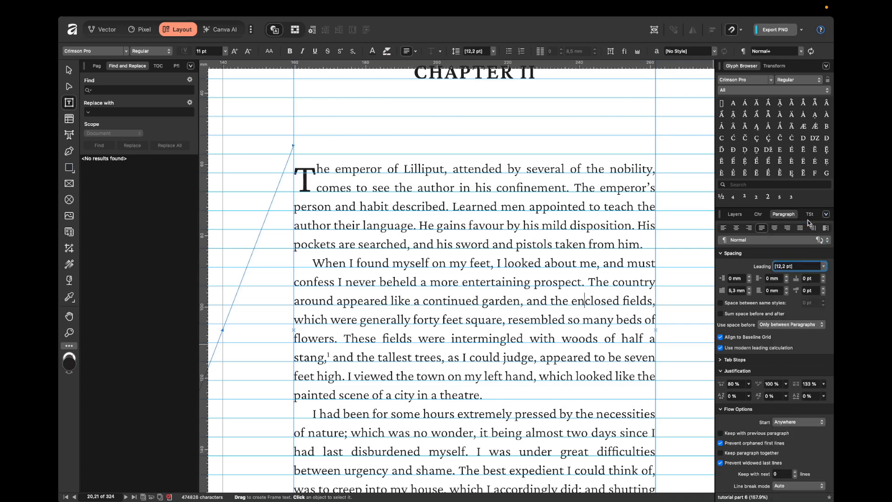
click(736, 341)
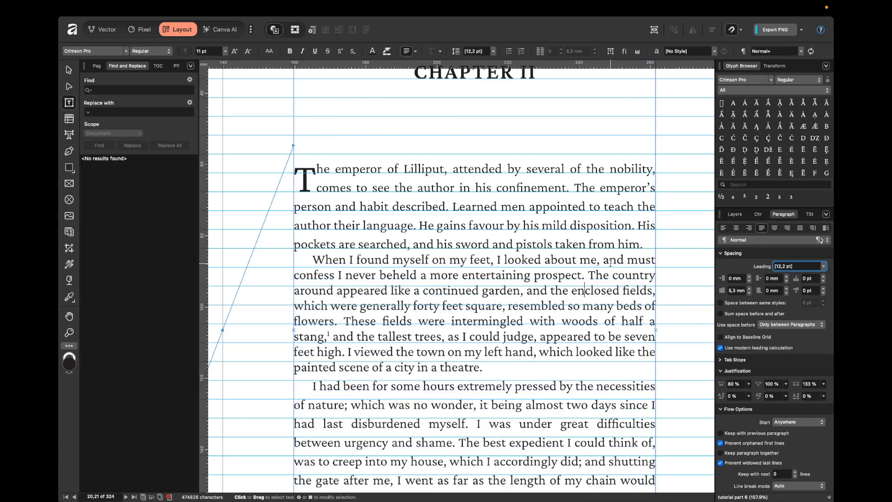
click(787, 269)
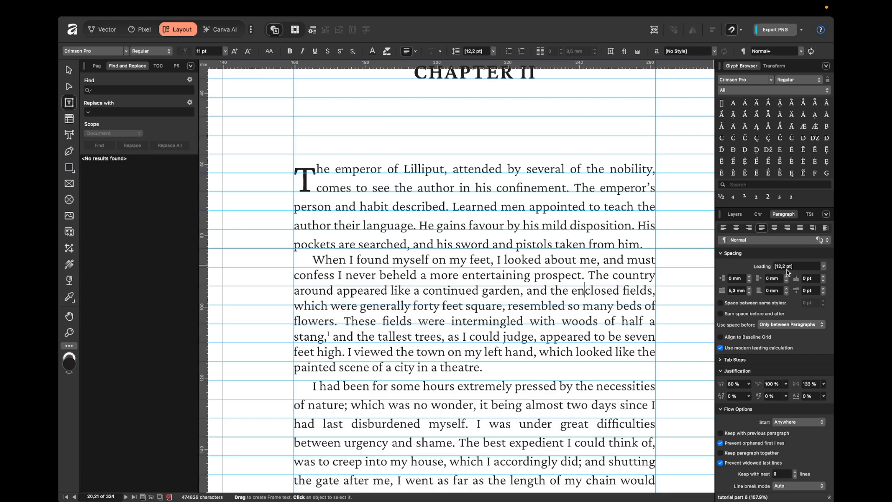
- Select the whole "When I found myself" paragraph, set its font size to 12 pt and check its leading
click(759, 215)
drag(313, 259, 486, 367)
click(735, 240)
text(12)
key(Return)
click(786, 215)
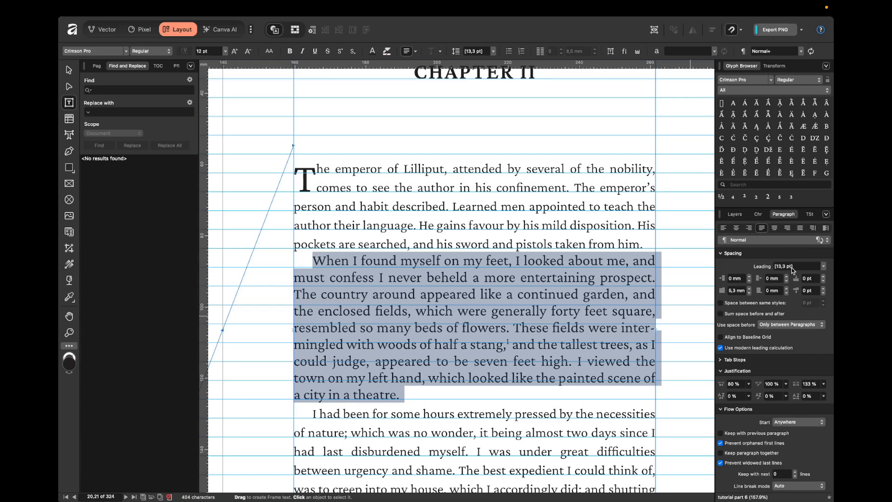
- Set the font size of the selected "When I found myself" paragraph to 10 pt and check its leading
click(760, 215)
click(738, 240)
text(10)
key(Return)
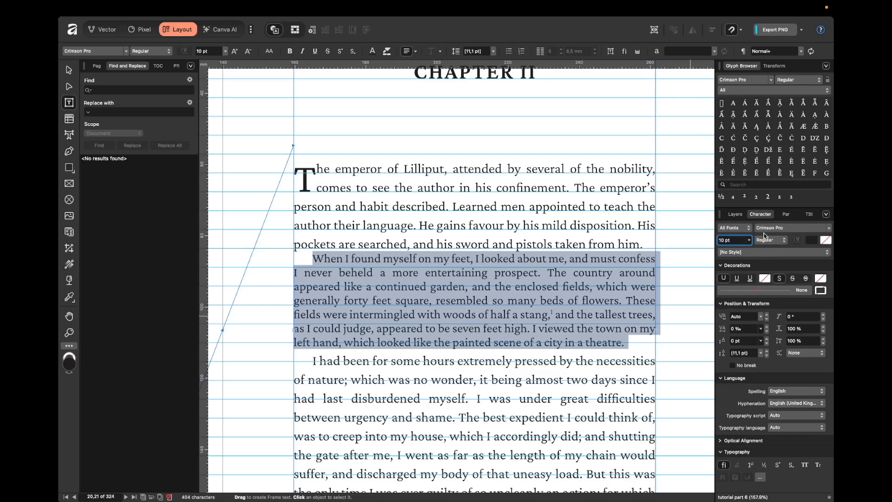
click(784, 214)
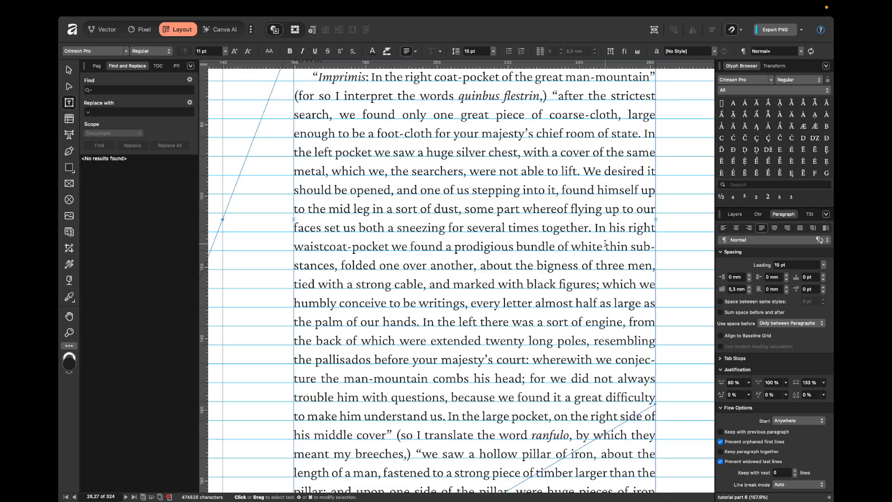
- Review the document's Baseline Grid settings, including the start position, reference and grid spacing
scroll(606, 244, up, 5)
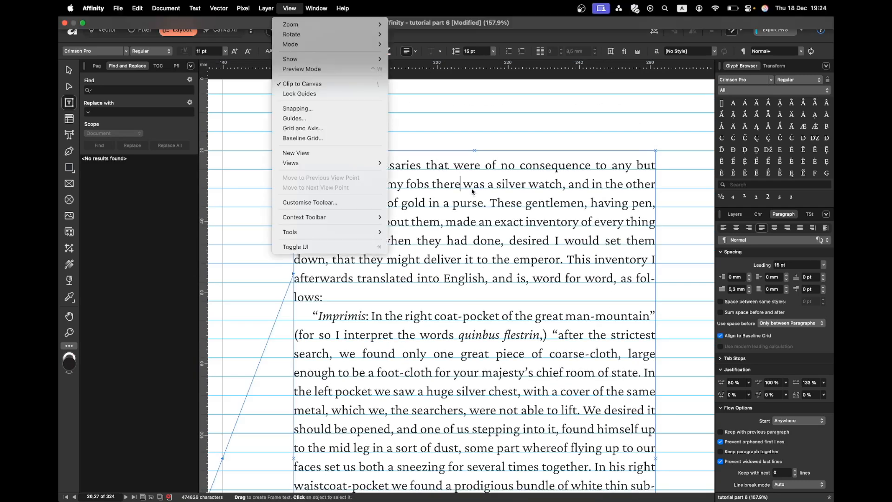
click(472, 189)
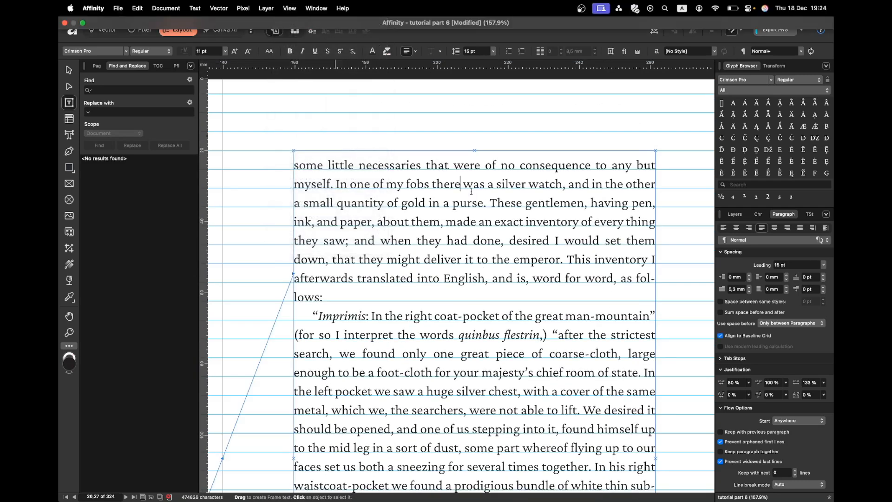
click(284, 8)
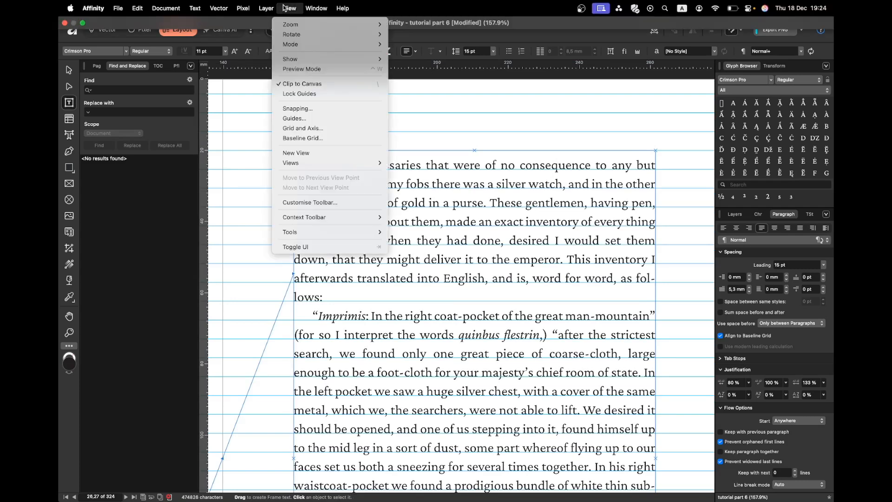
click(337, 138)
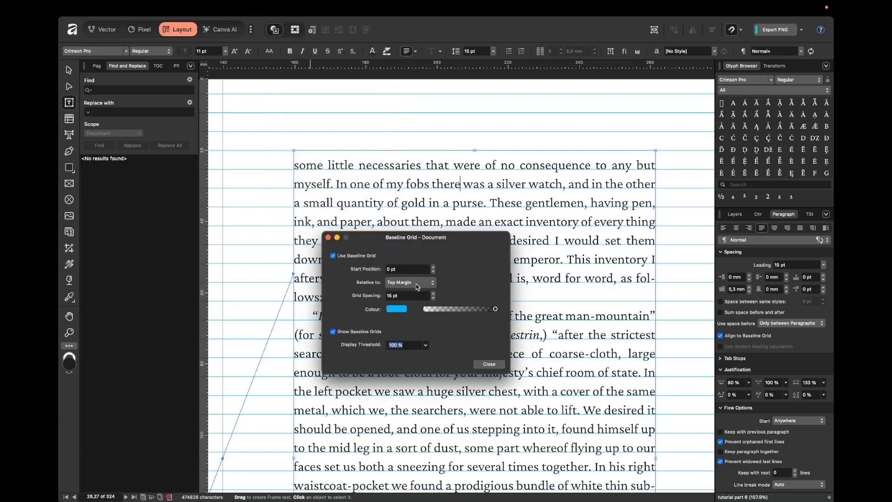
click(488, 364)
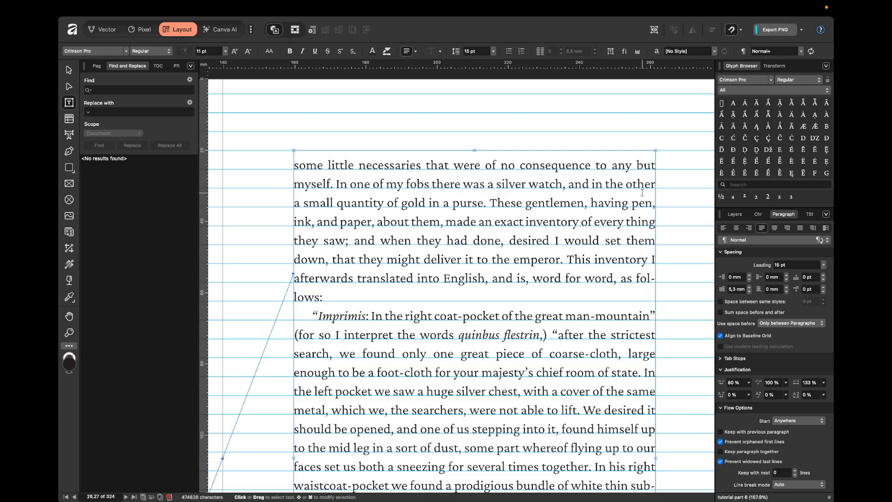
- Try 13 pt leading on the paragraph ending "word for word, as follows:", and set its leading to 16 pt
click(799, 266)
text(13)
click(790, 265)
text(16)
key(Return)
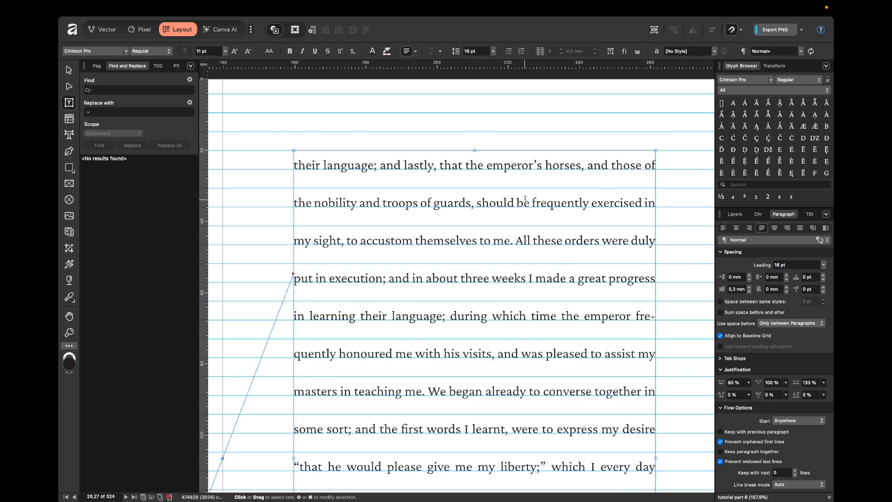
- Turn off Align to Baseline Grid for the paragraph with 16 pt leading
drag(496, 202, 590, 203)
click(547, 196)
drag(554, 168, 572, 360)
key(Escape)
click(742, 336)
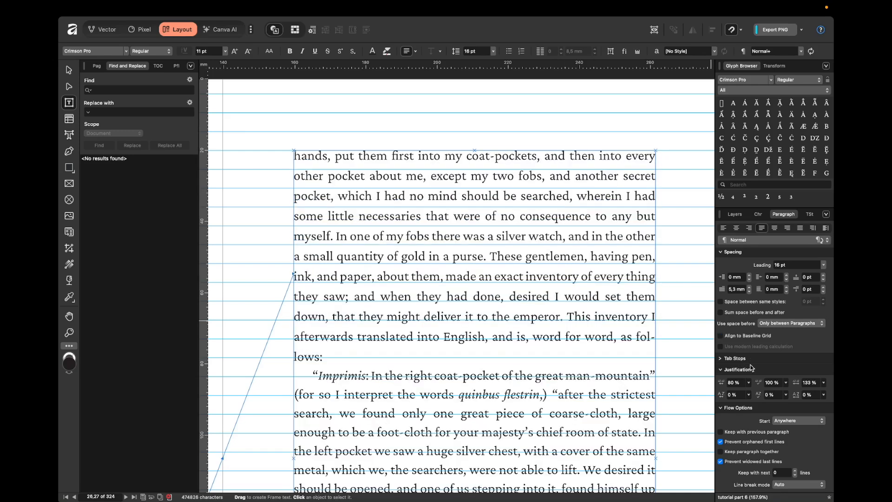
- Set the first-line indent of the "Imprimis" paragraph to 0 mm and insert a tab at its start
scroll(464, 279, down, 5)
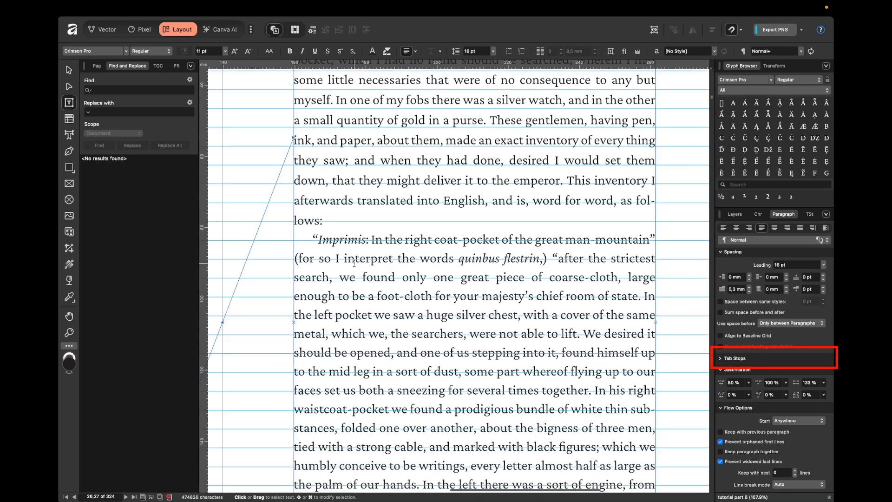
click(312, 239)
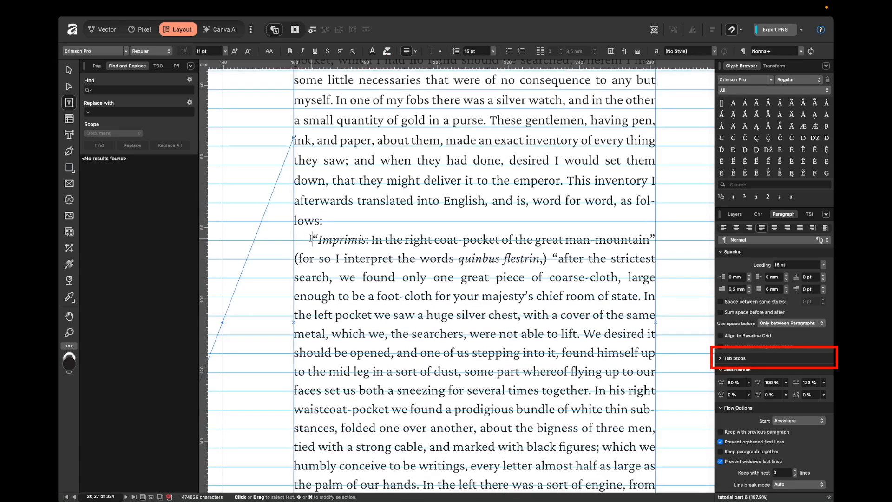
click(742, 290)
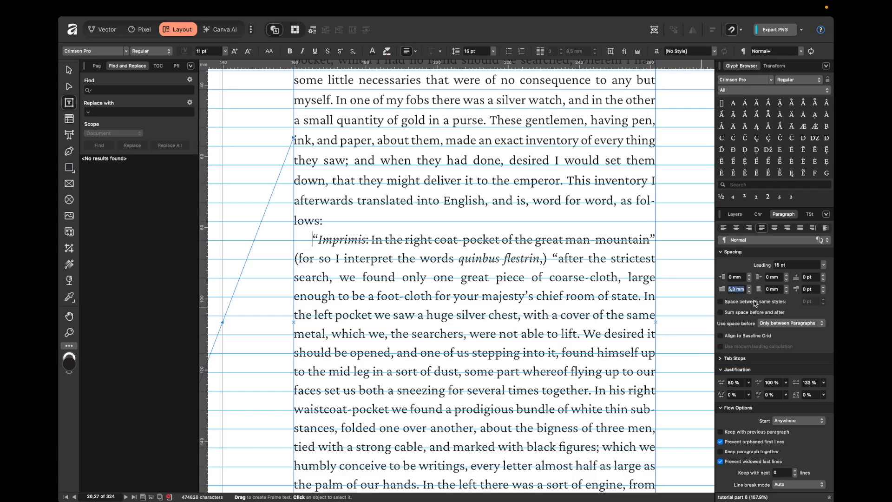
text(0)
key(Return)
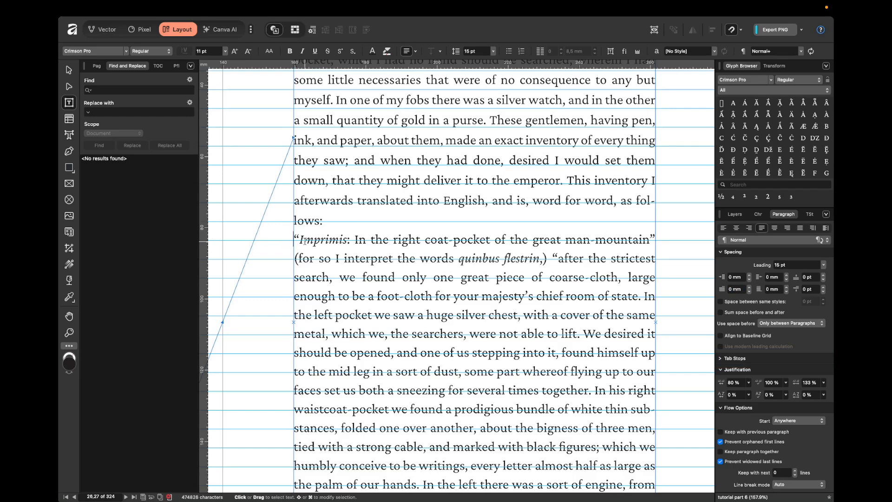
key(Tab)
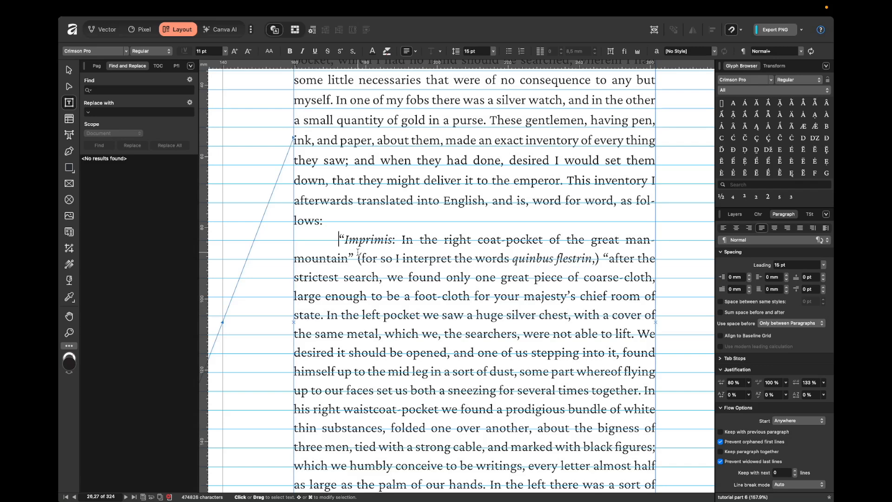
- Set the default tab stop spacing of the "Imprimis" paragraph to 10 mm
click(766, 359)
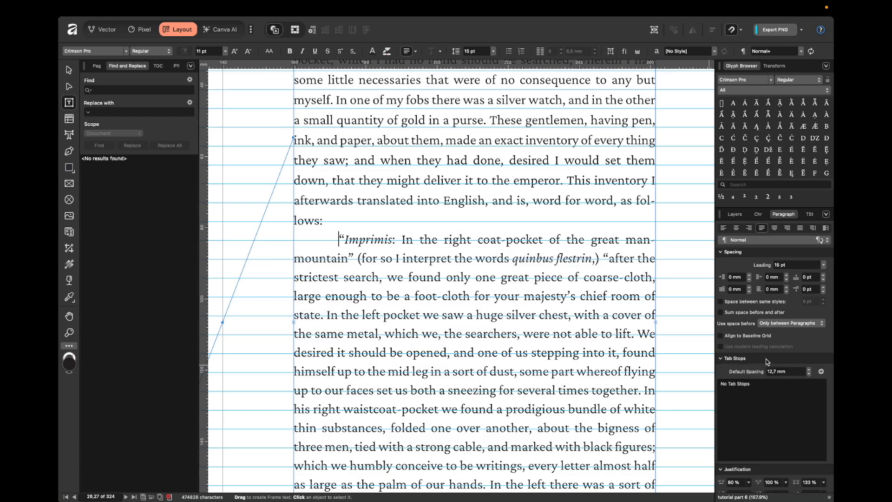
click(794, 372)
text(10)
key(Return)
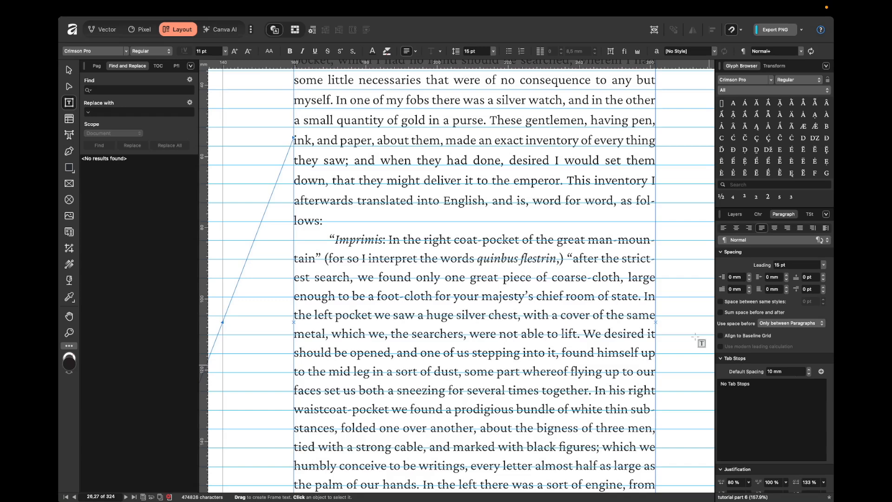